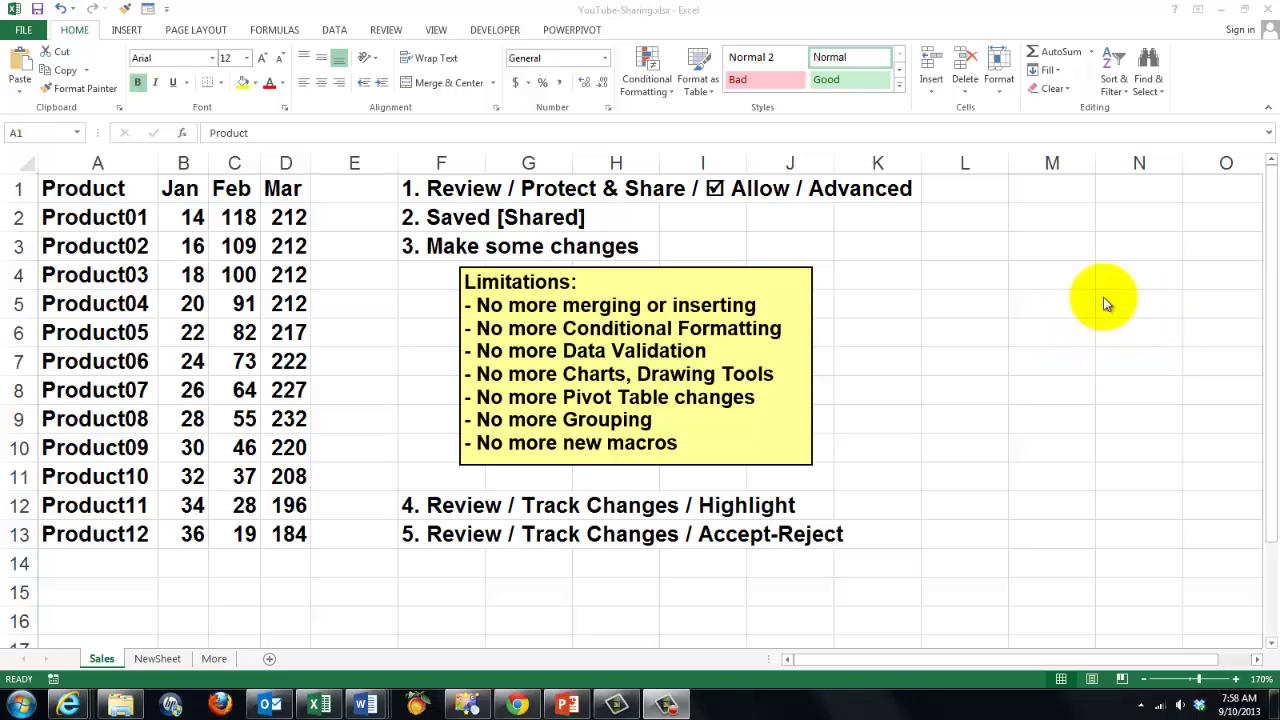
Protect and share the workbook with track changes and no password, agreeing to save it
click(388, 33)
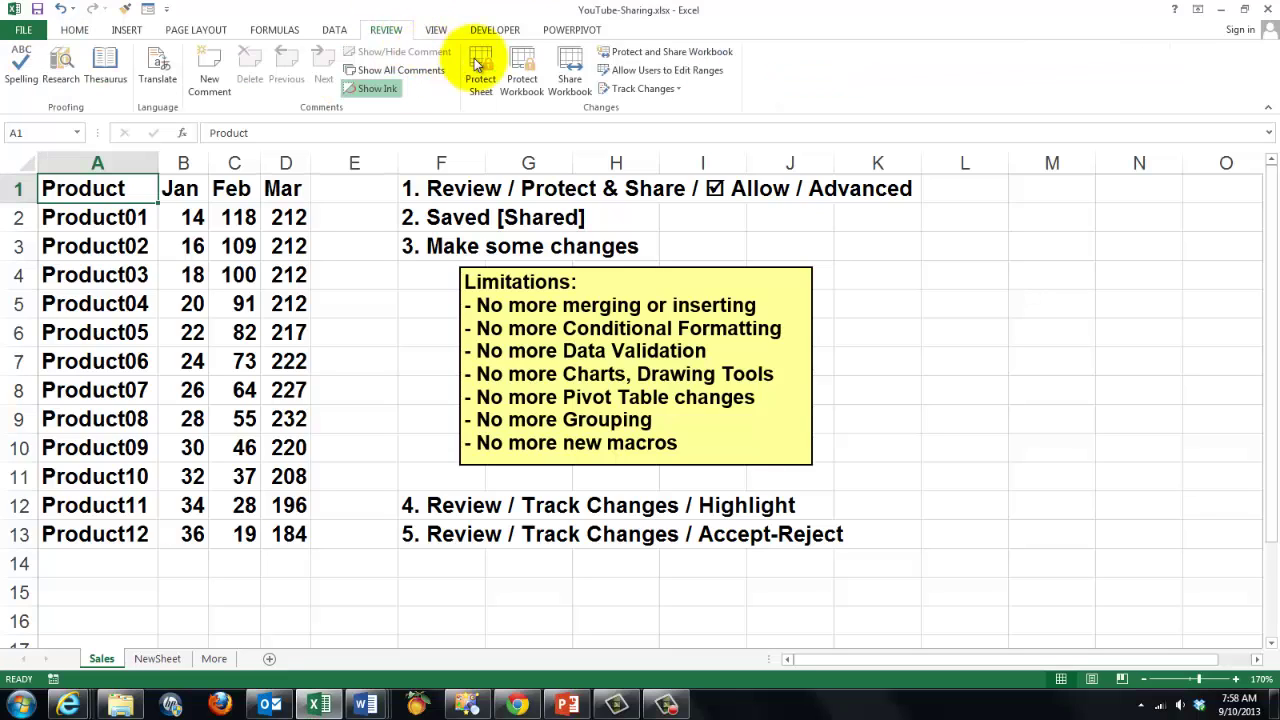
click(686, 55)
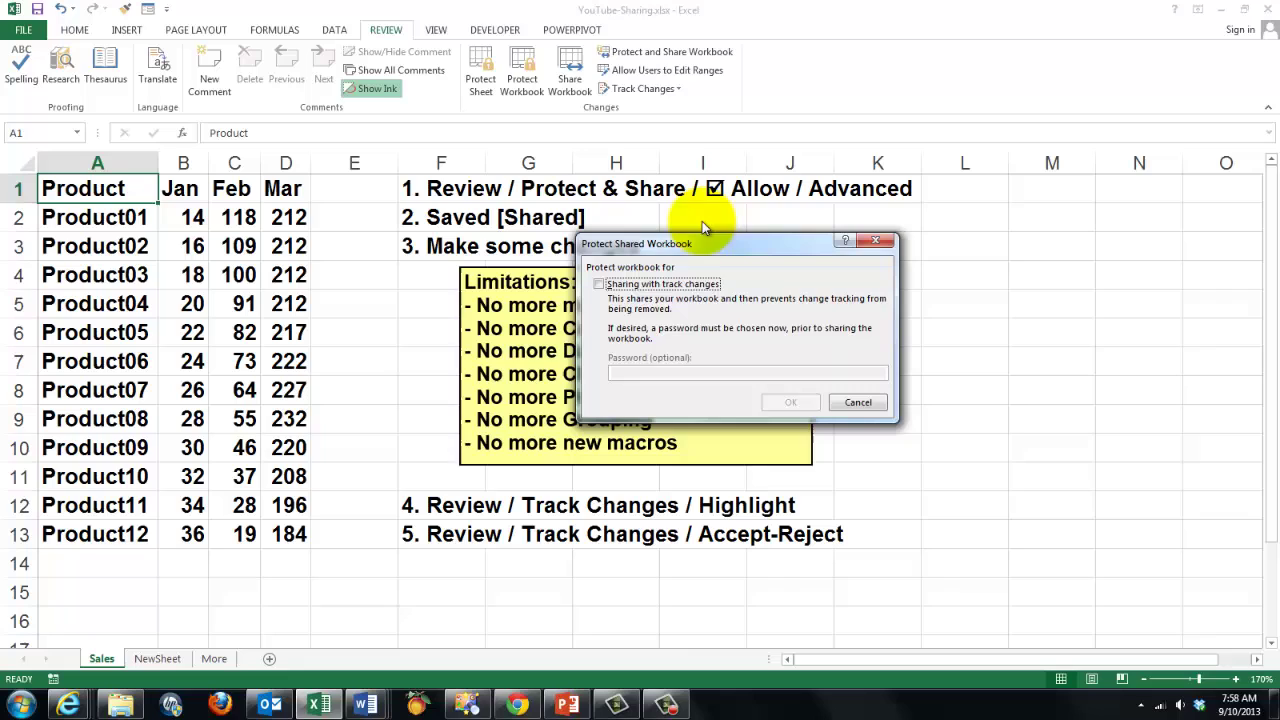
click(599, 285)
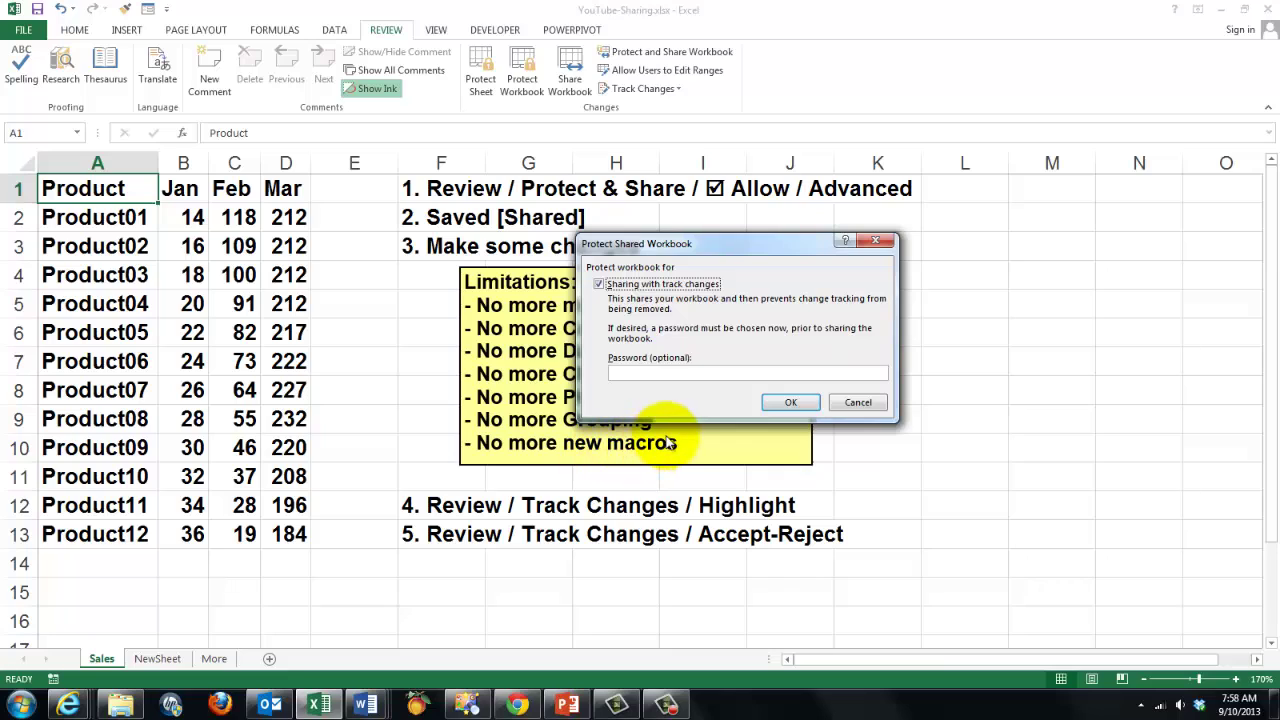
click(790, 404)
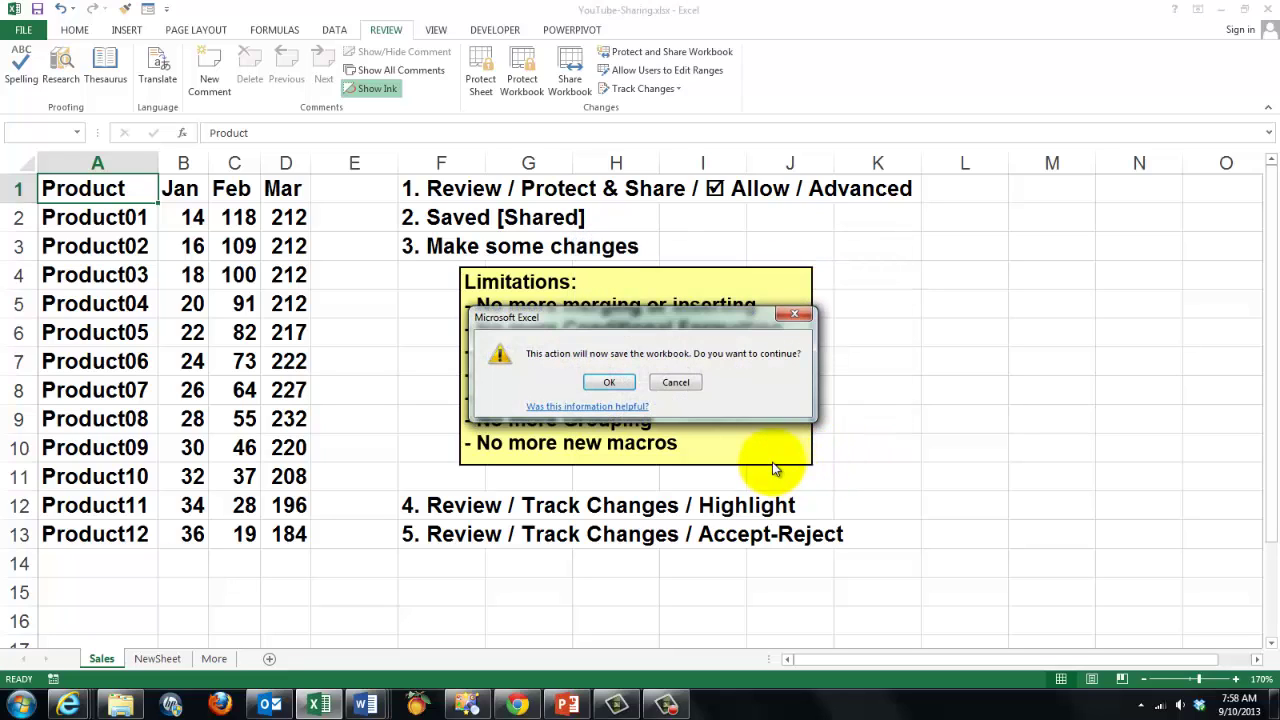
click(608, 386)
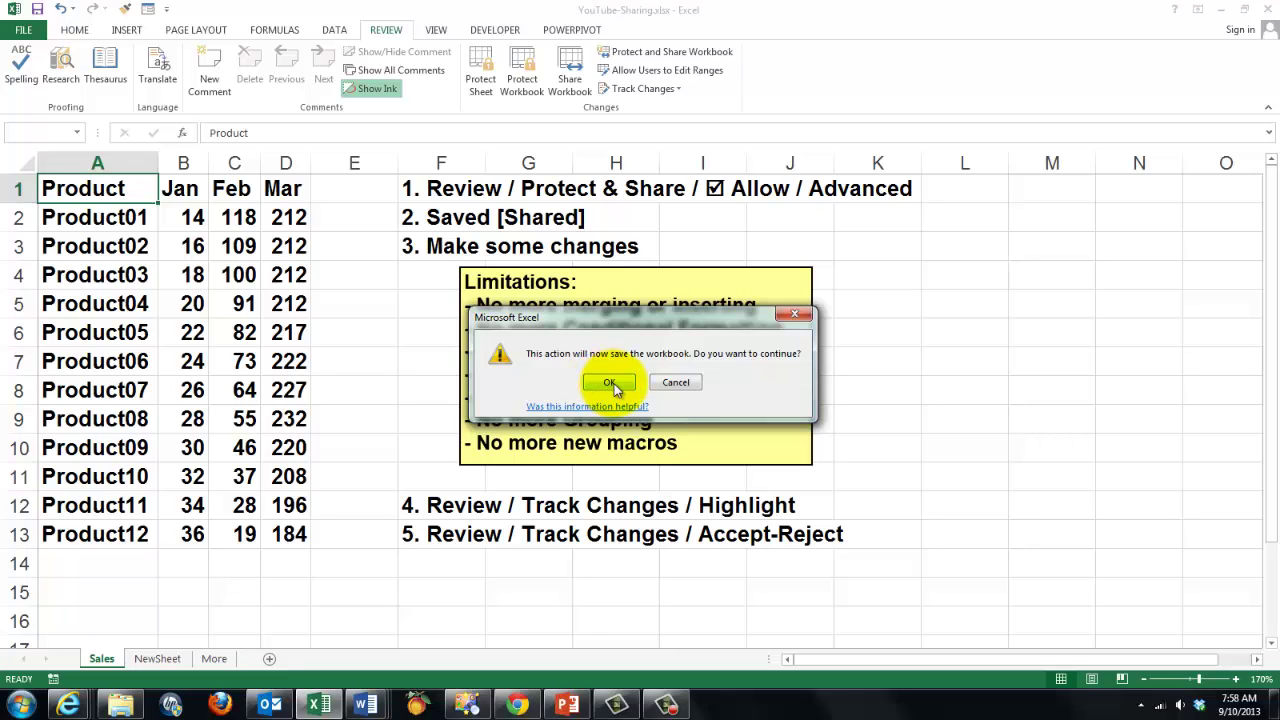
click(612, 386)
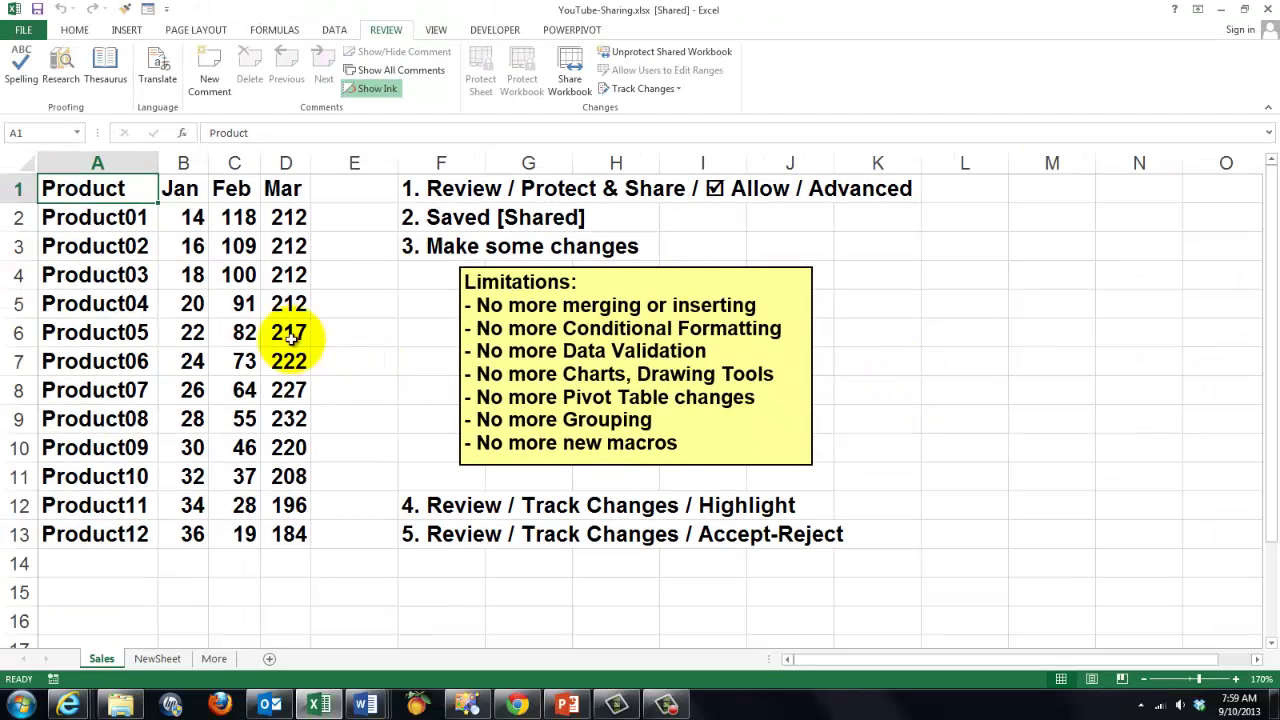
On the Sales sheet, set Product01's Jan value to 114 and Product06's Feb value to 173
click(182, 218)
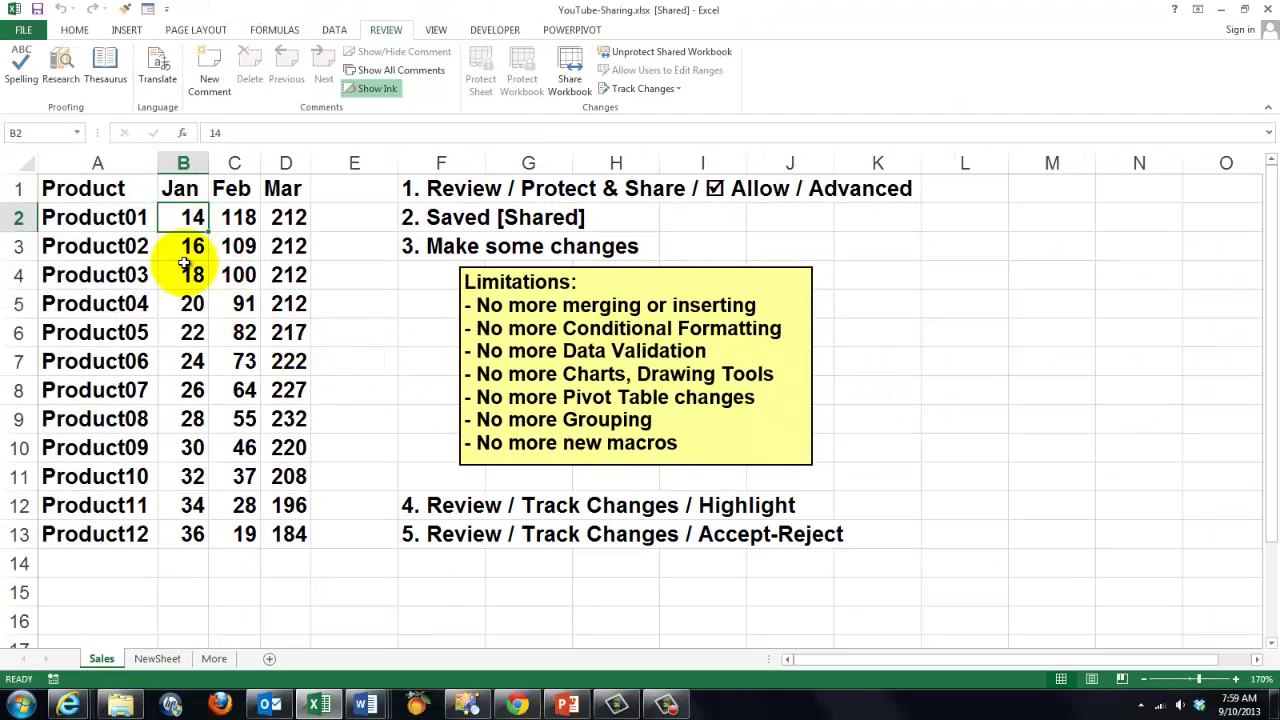
text(114)
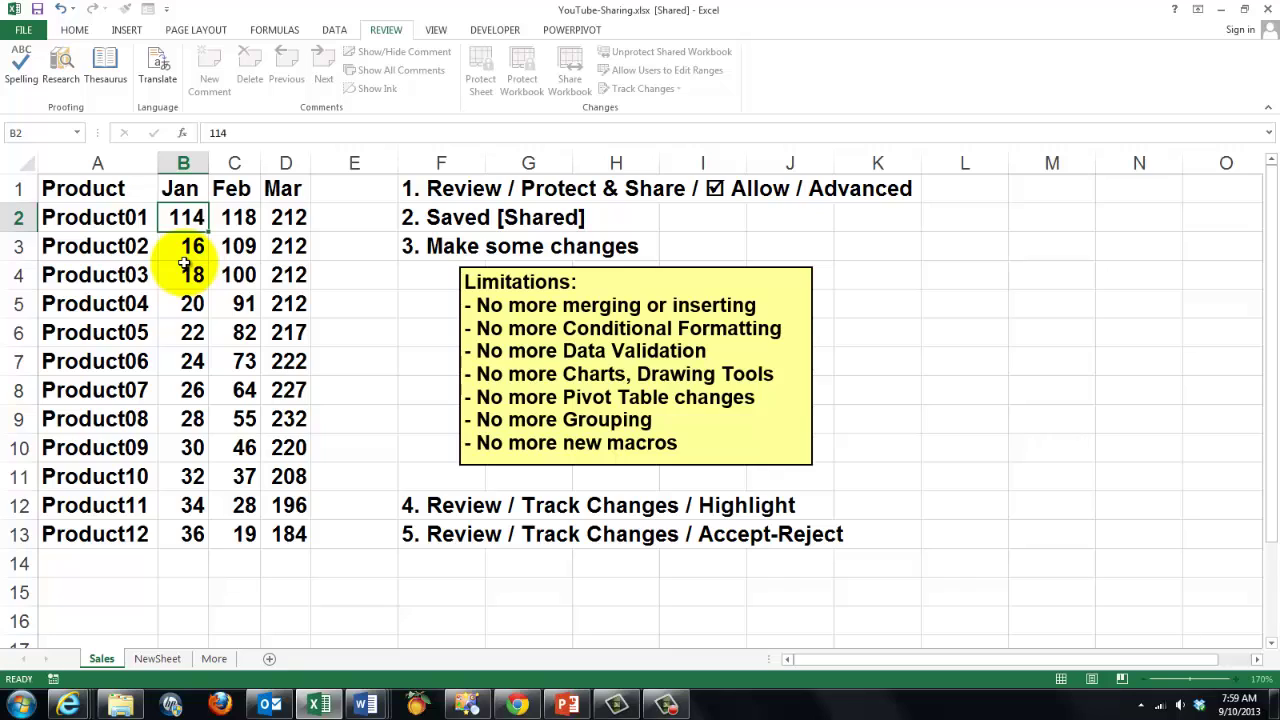
key(Return)
click(244, 361)
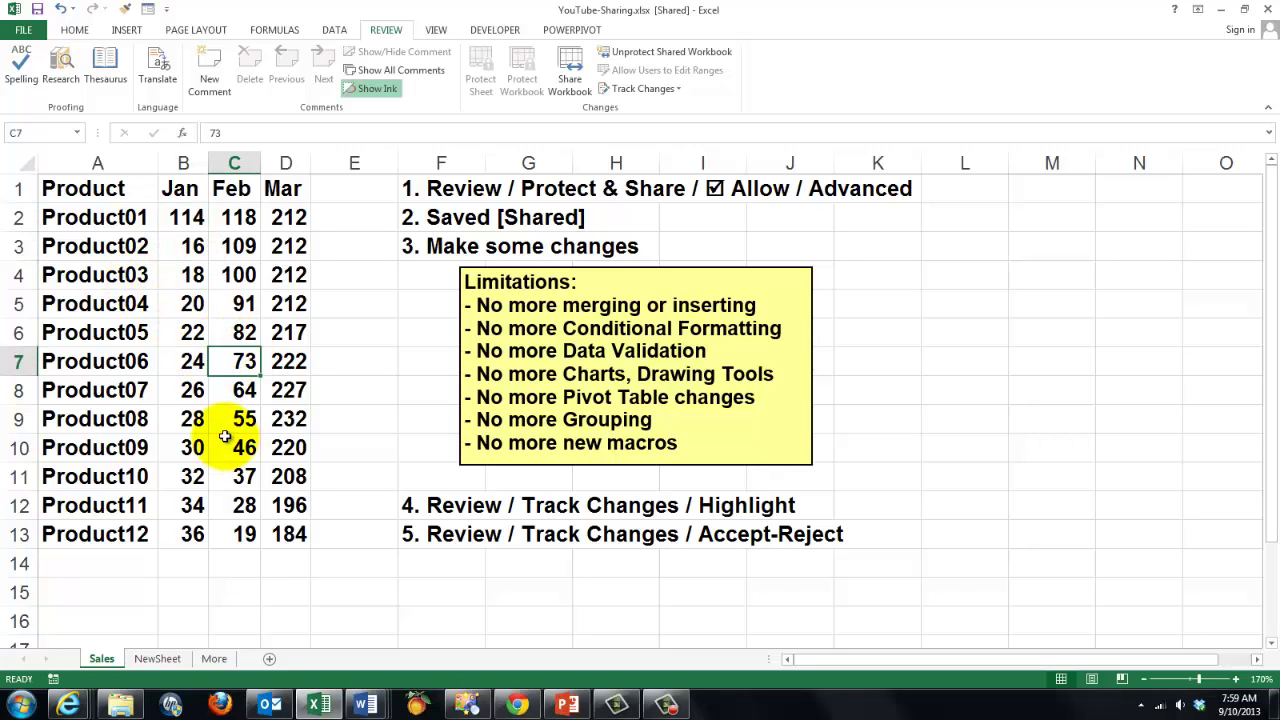
text(173)
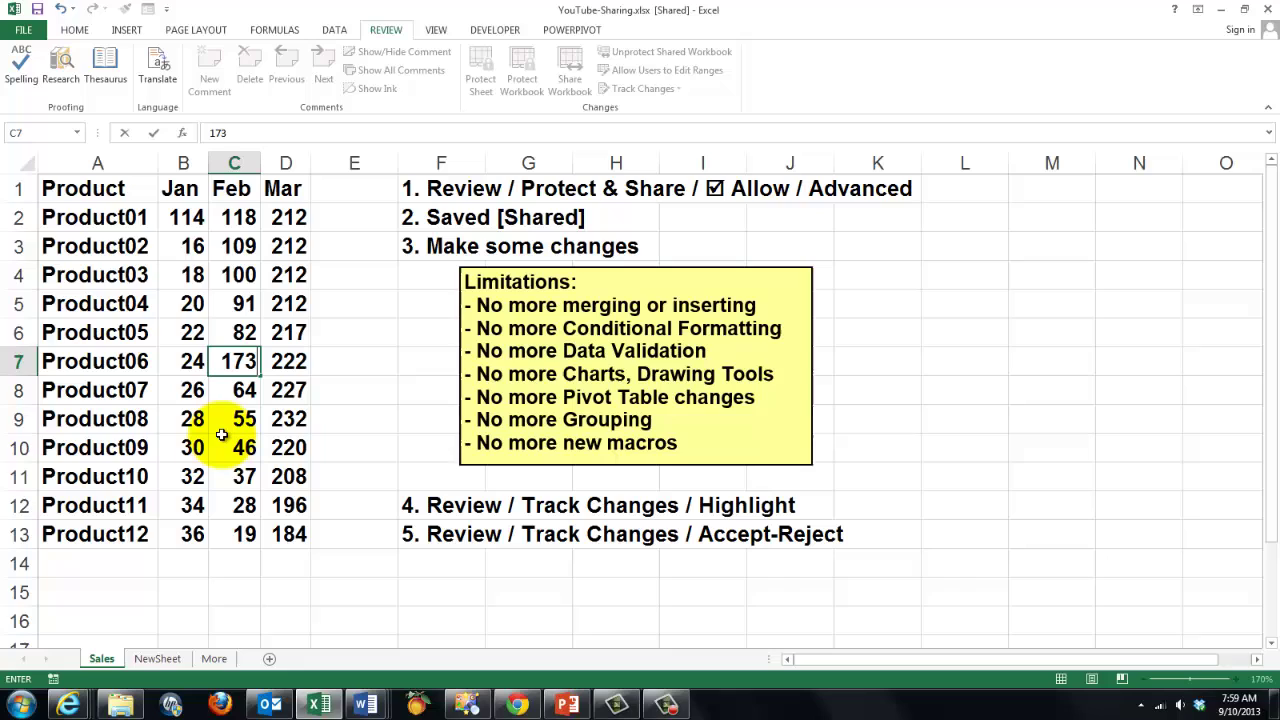
key(Return)
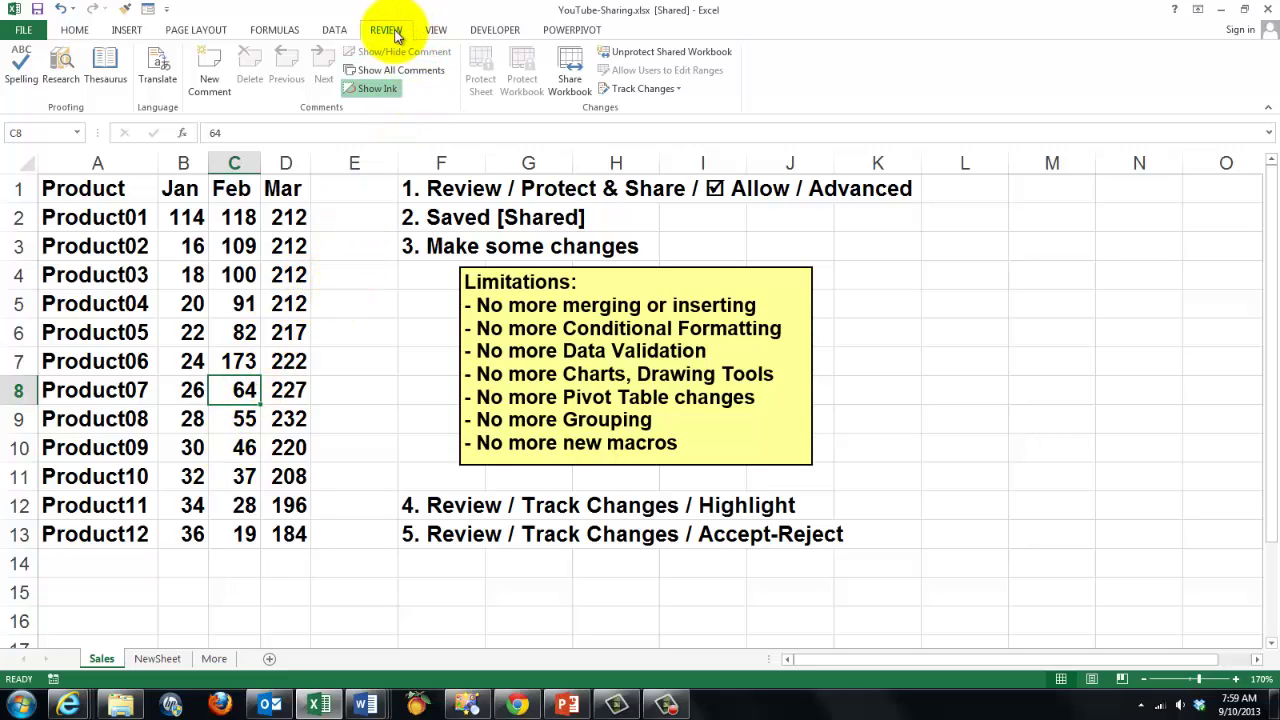
Highlight on screen everyone's tracked changes since the last save, without a cell range limit, and inspect the change marked in C7
click(681, 89)
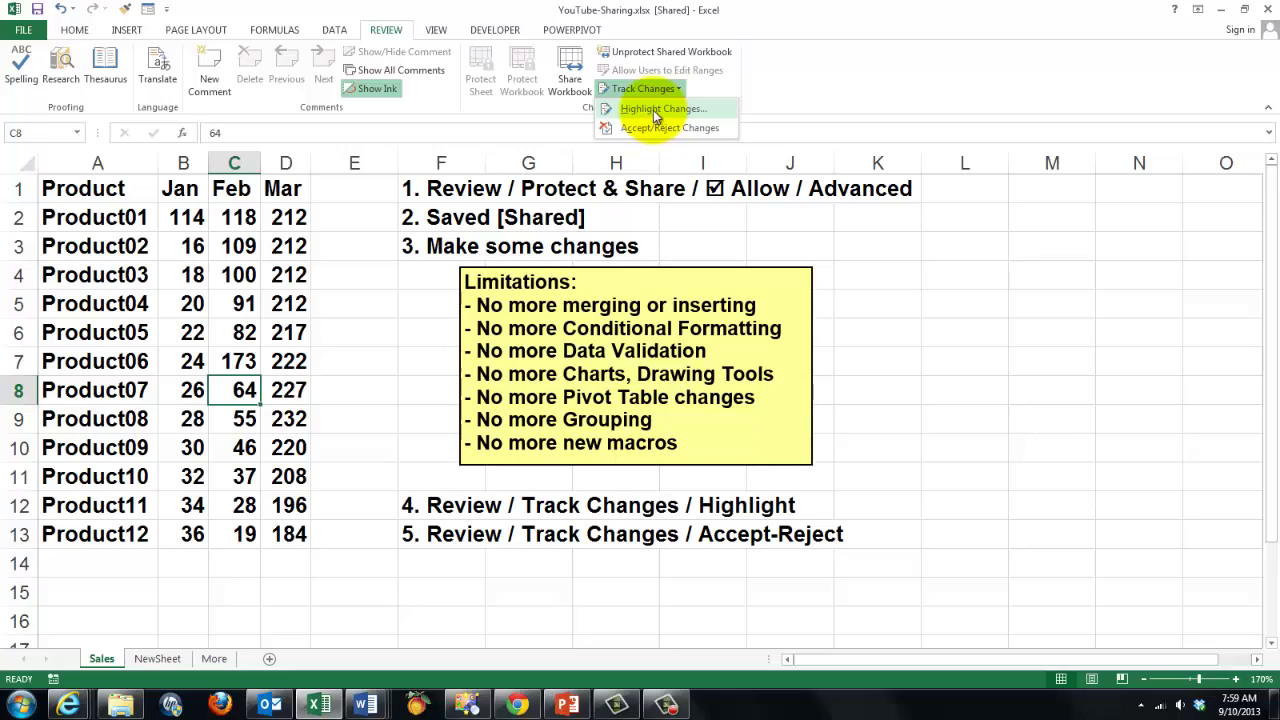
click(653, 110)
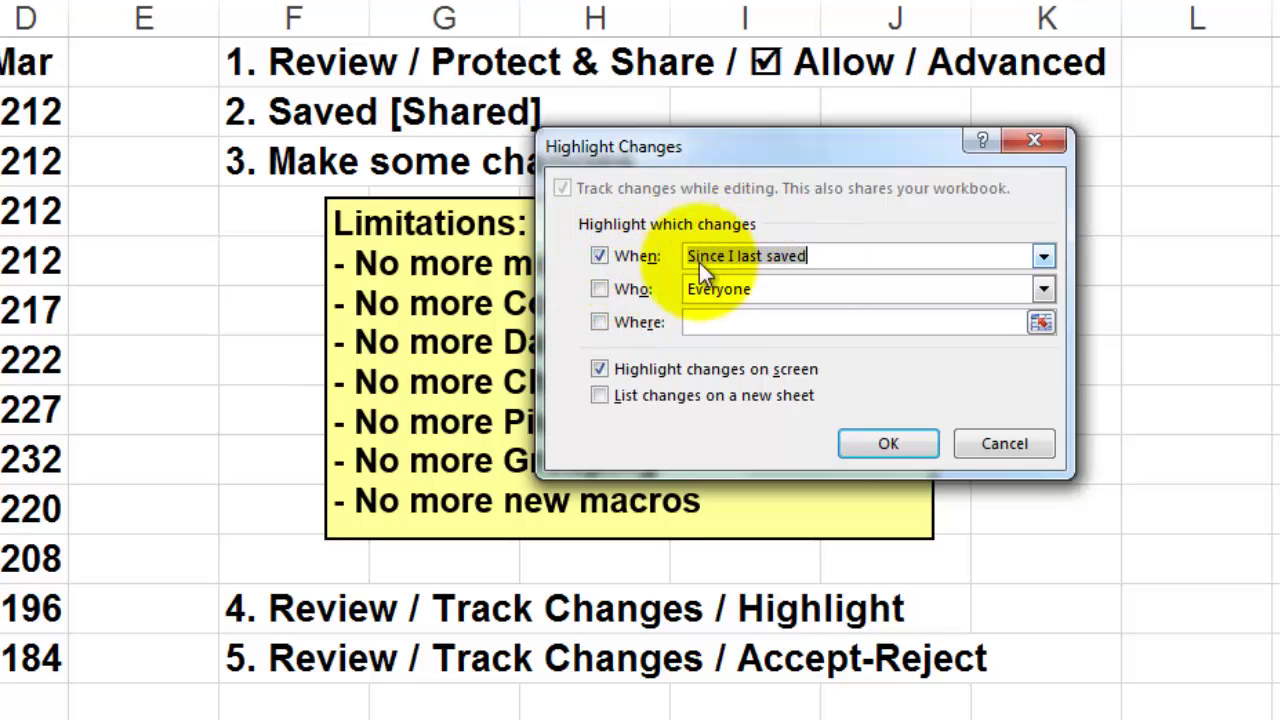
click(1045, 256)
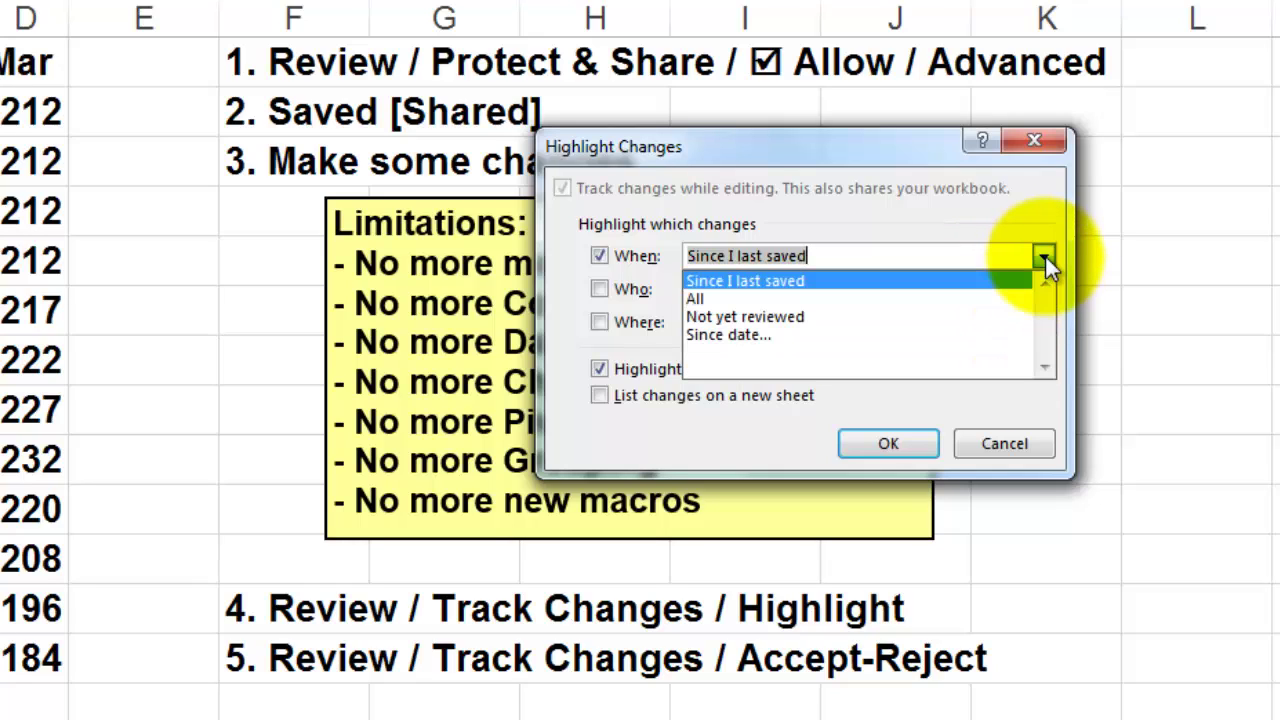
click(772, 279)
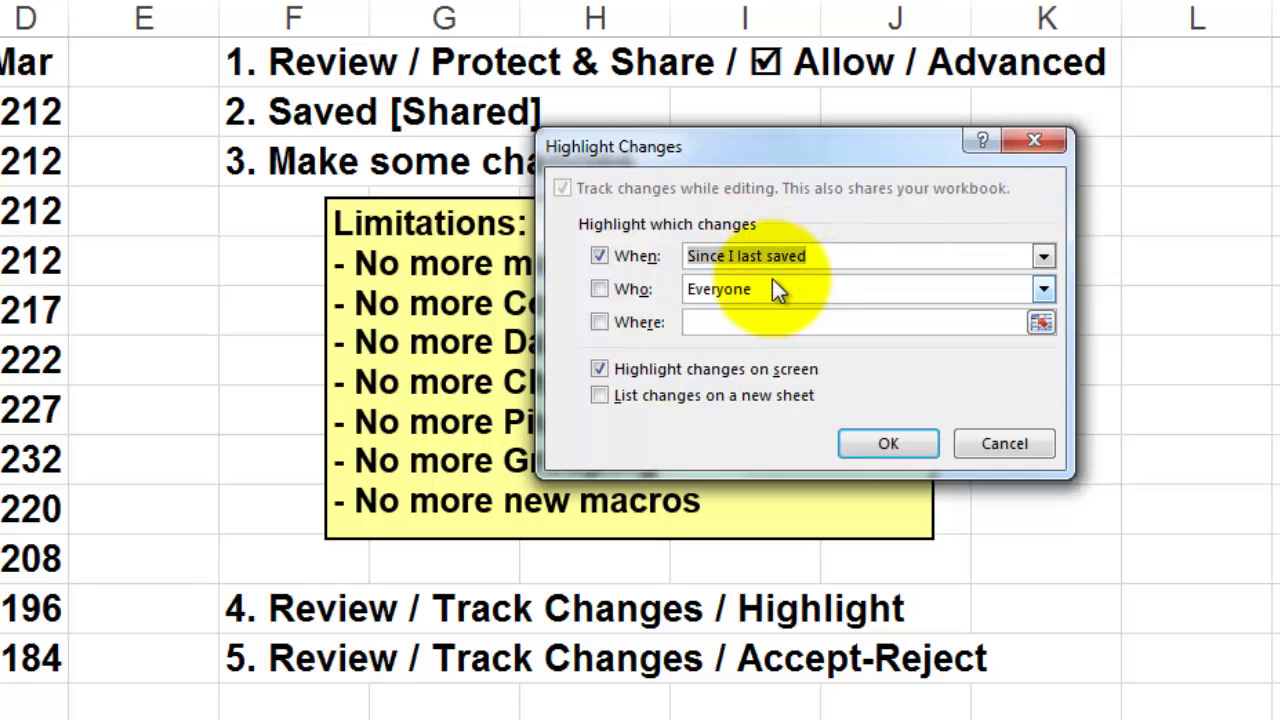
click(600, 289)
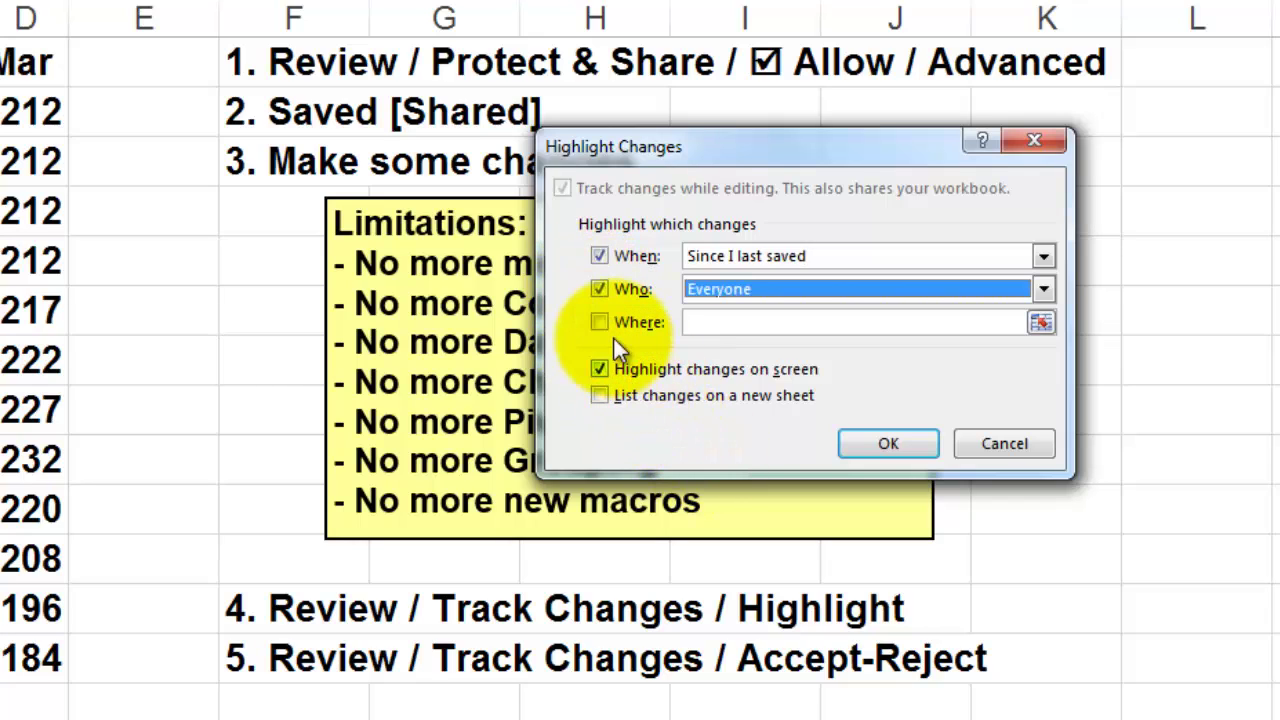
click(599, 322)
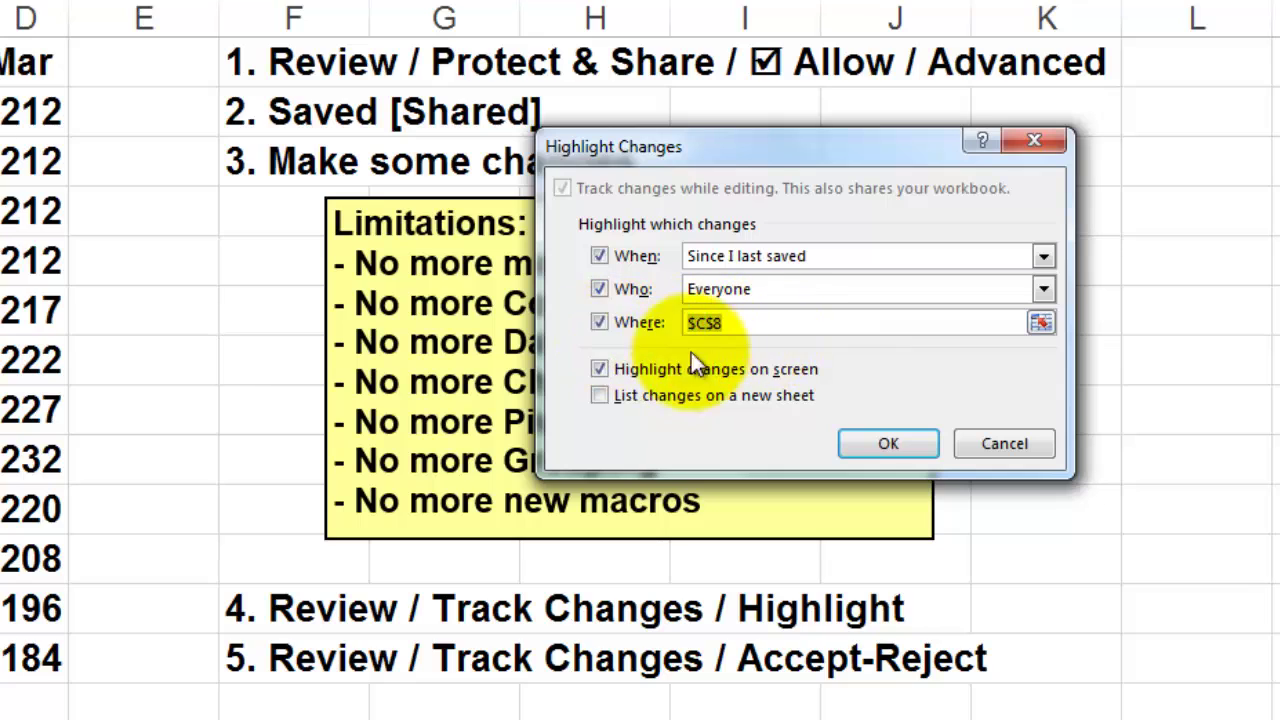
click(600, 322)
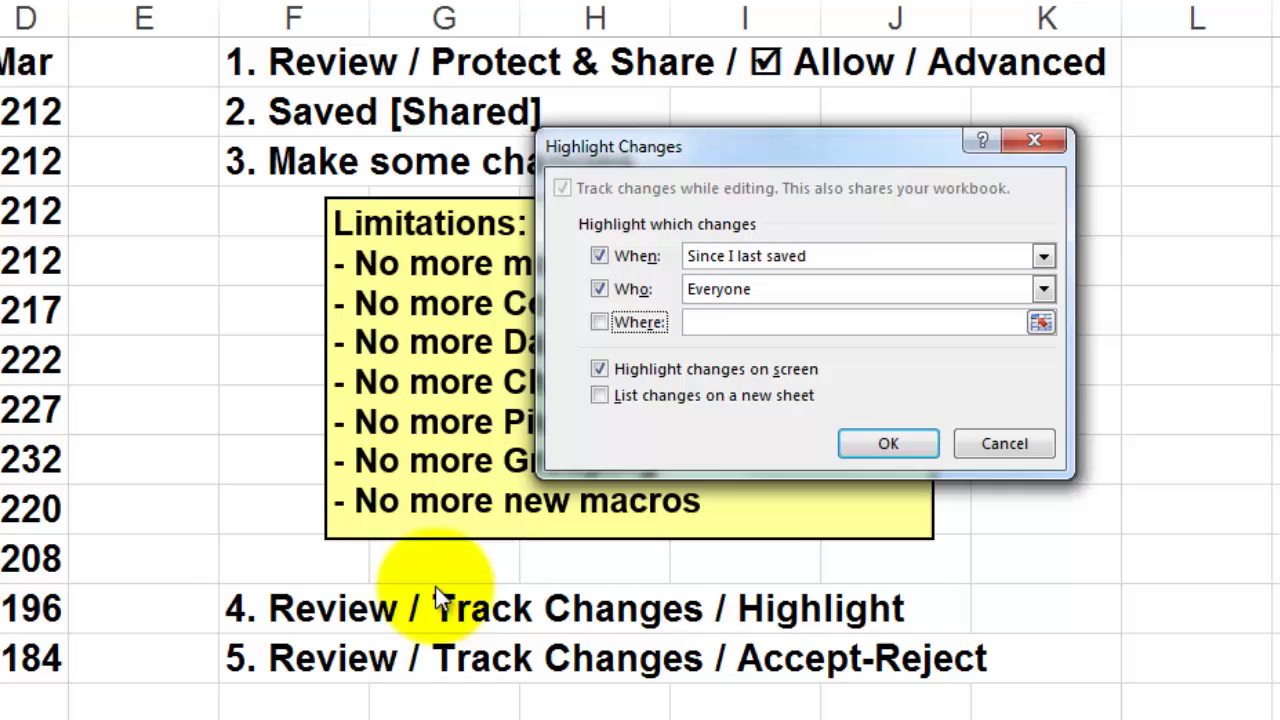
click(890, 443)
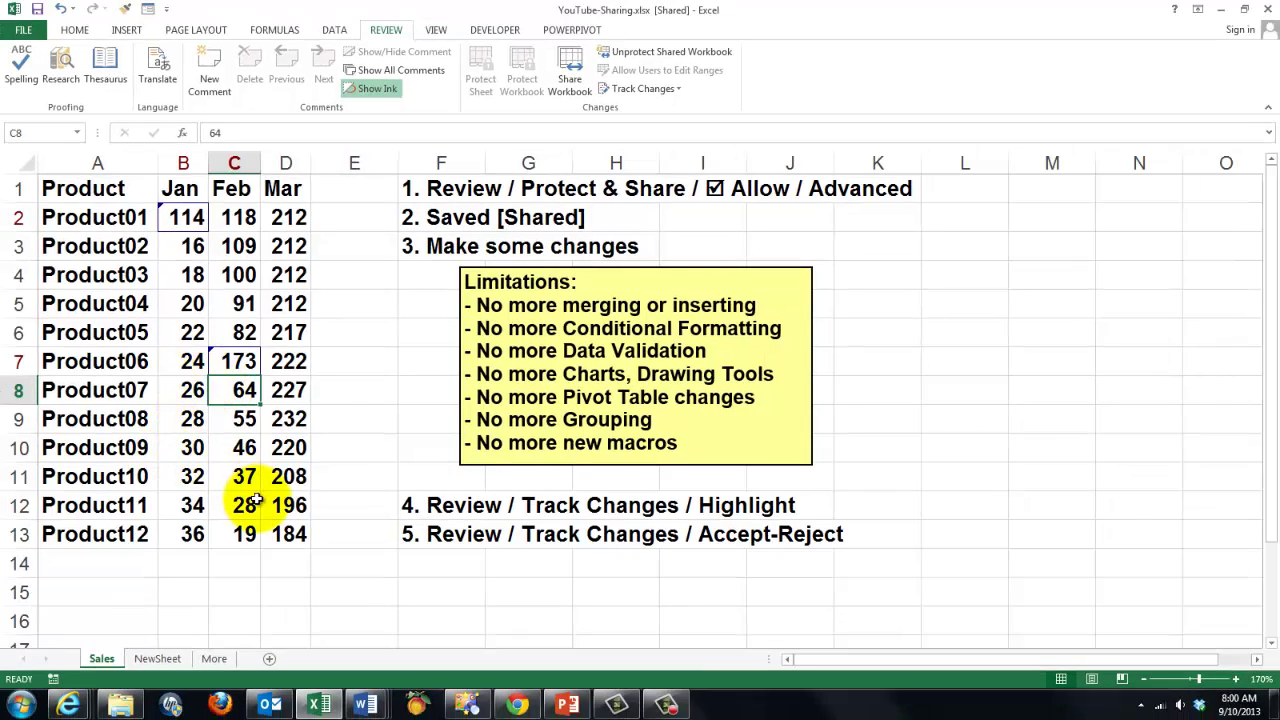
click(256, 503)
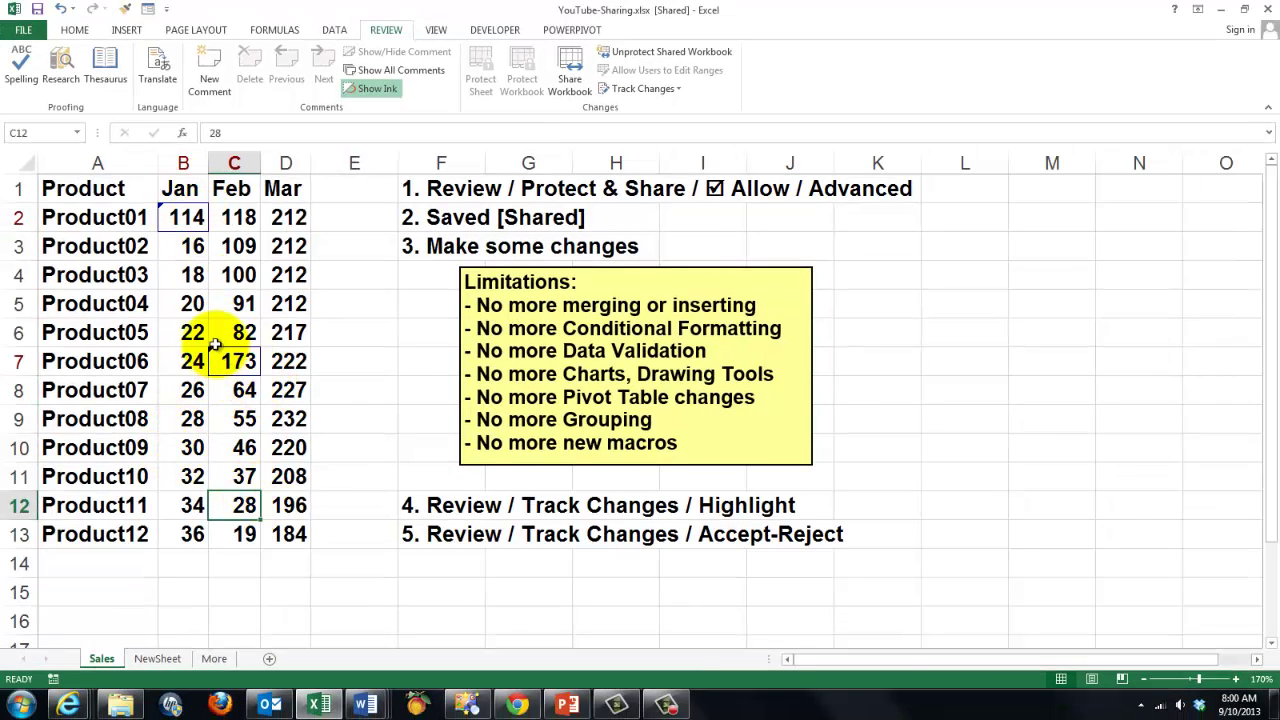
mouse_move(224, 356)
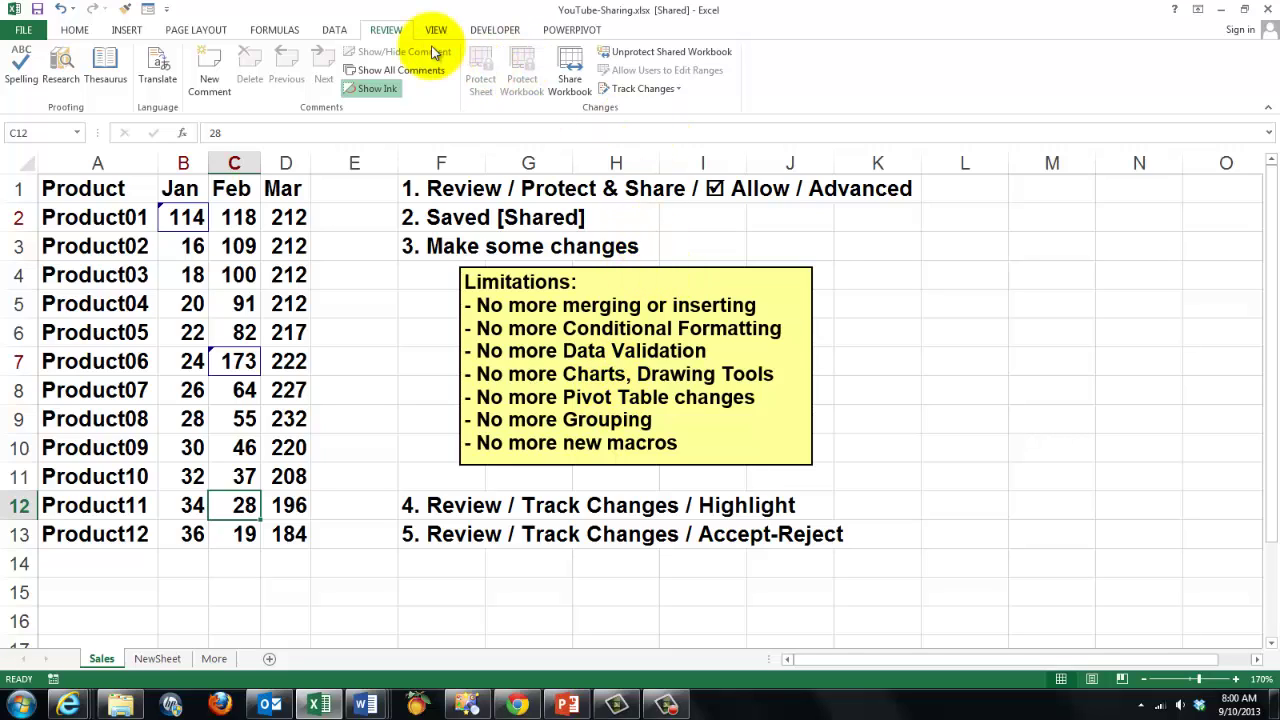
Accept all tracked changes not yet reviewed from everyone, agreeing to save the workbook
click(681, 89)
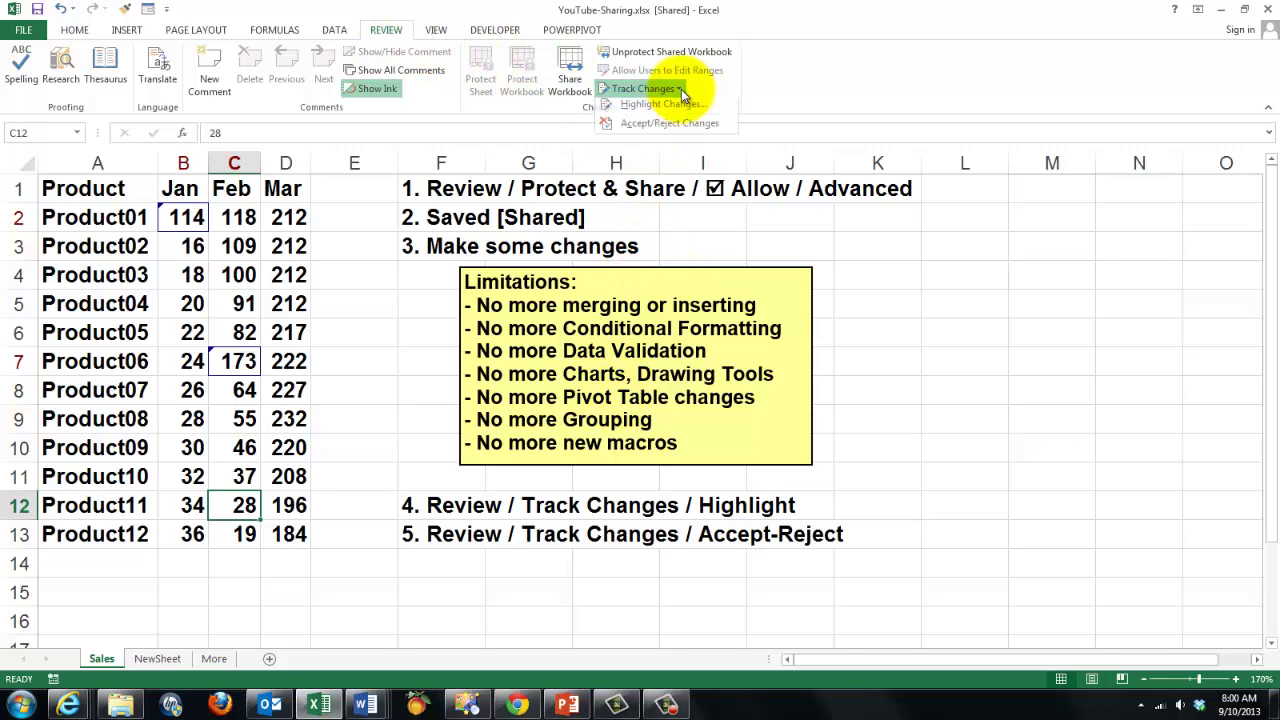
click(641, 129)
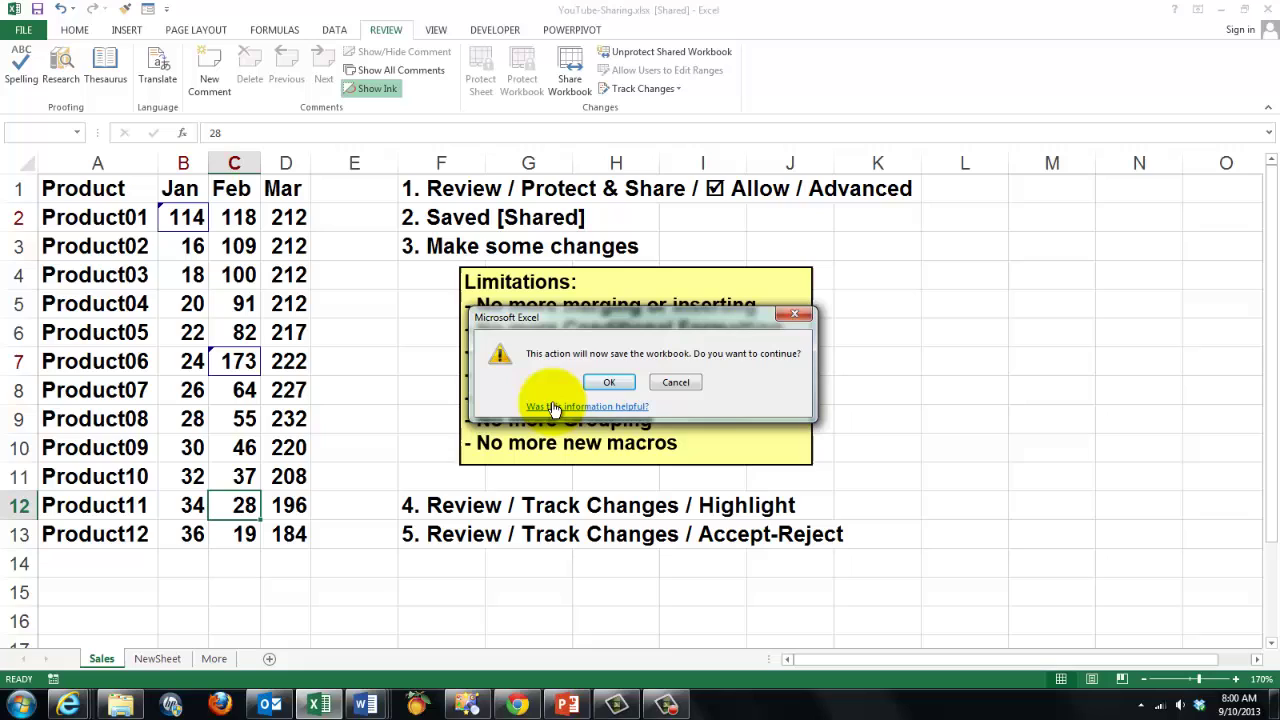
click(610, 382)
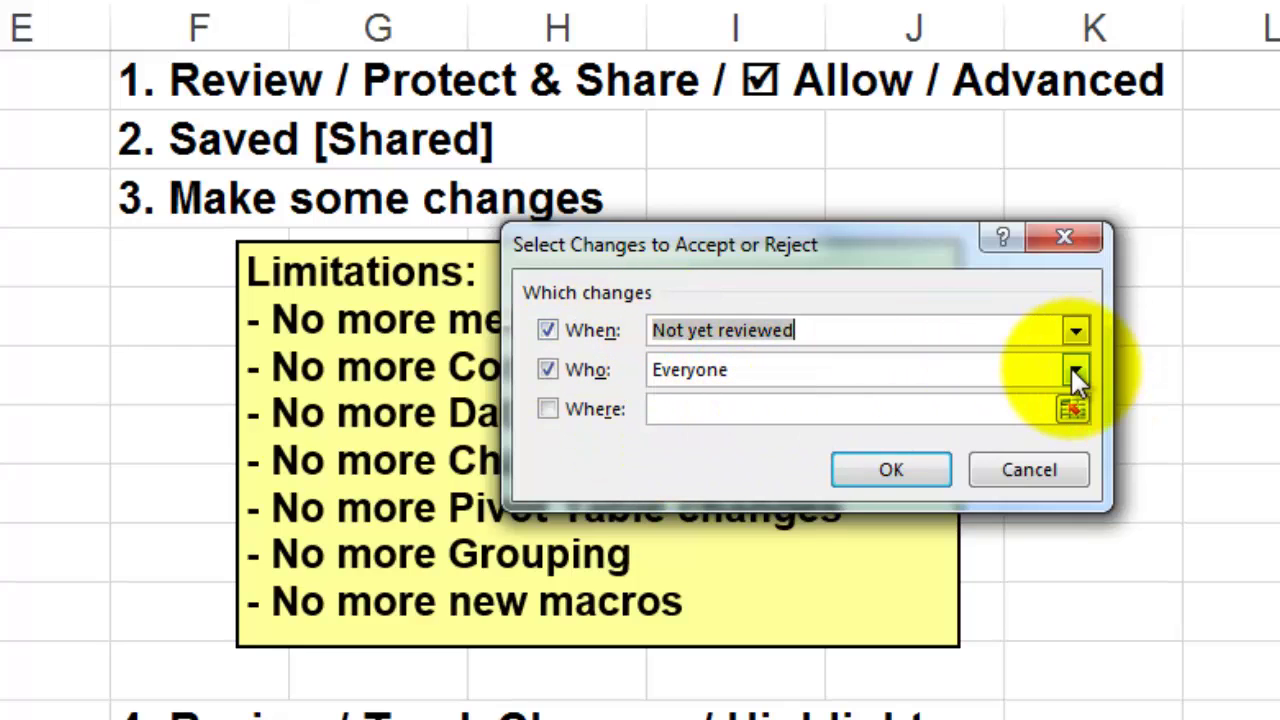
click(912, 471)
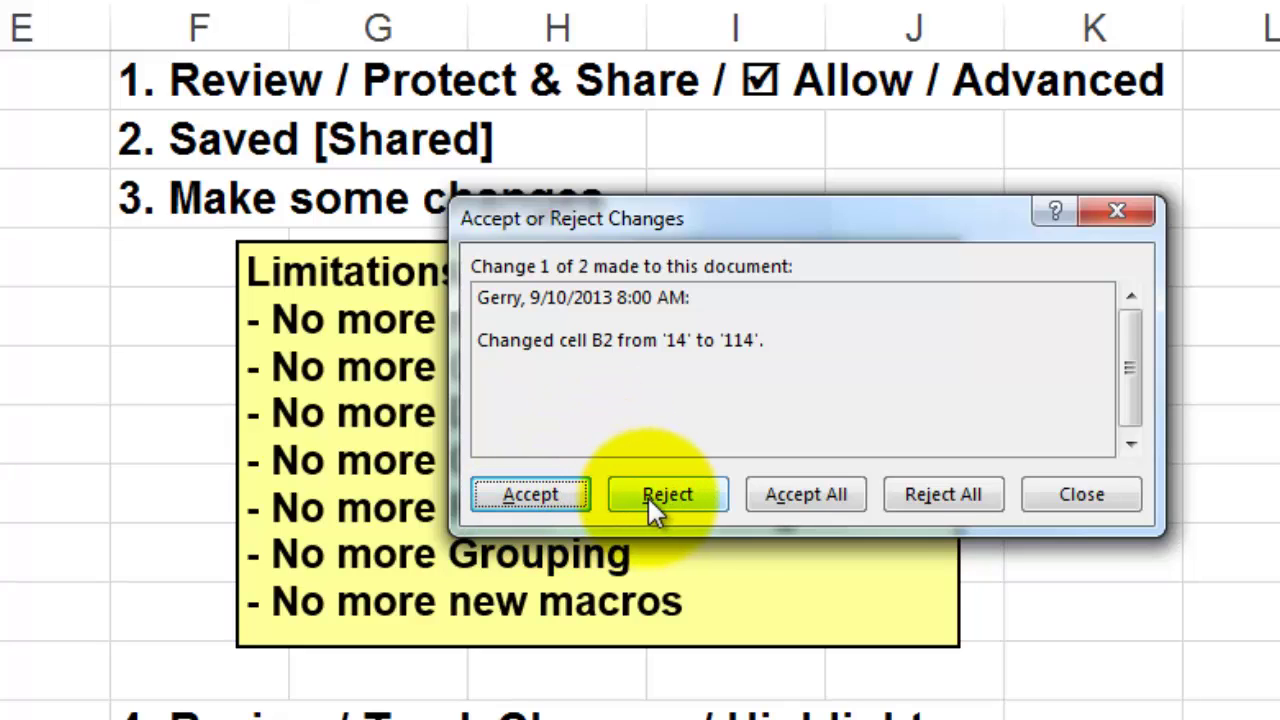
click(810, 491)
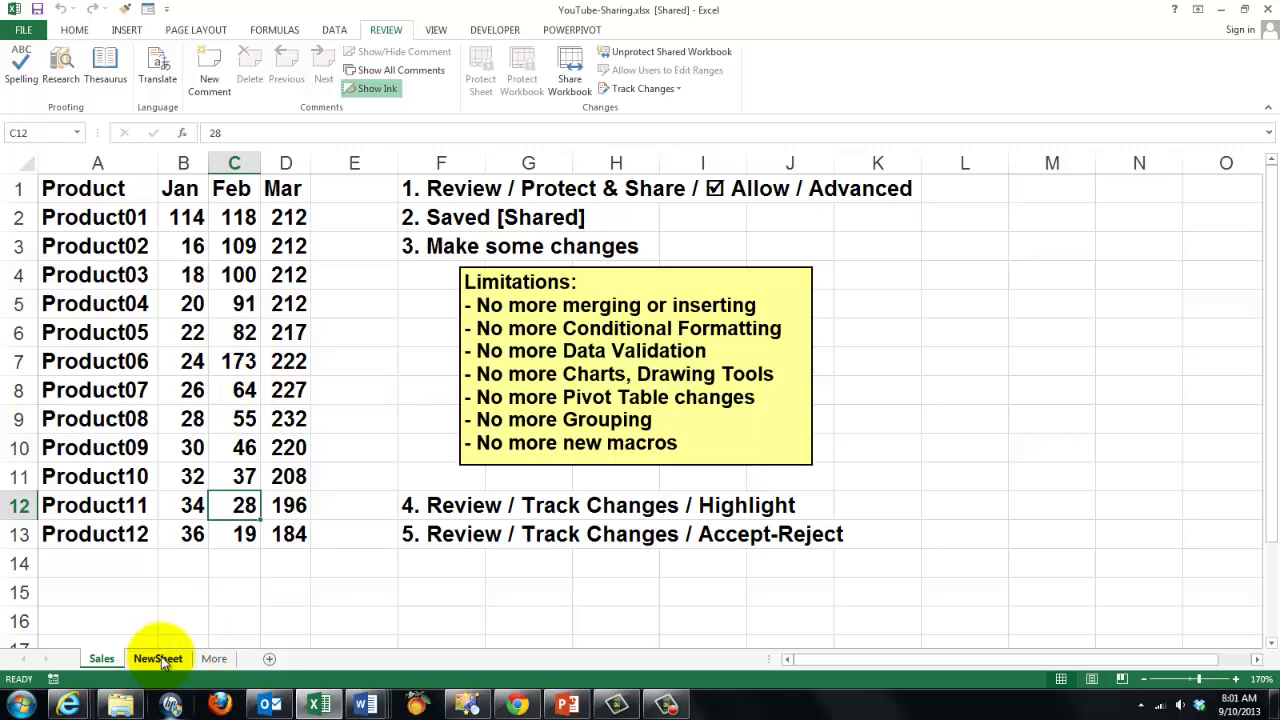
On NewSheet, set the Jan values of Product01 to 100 and Product12 to 200, and save the workbook
click(158, 659)
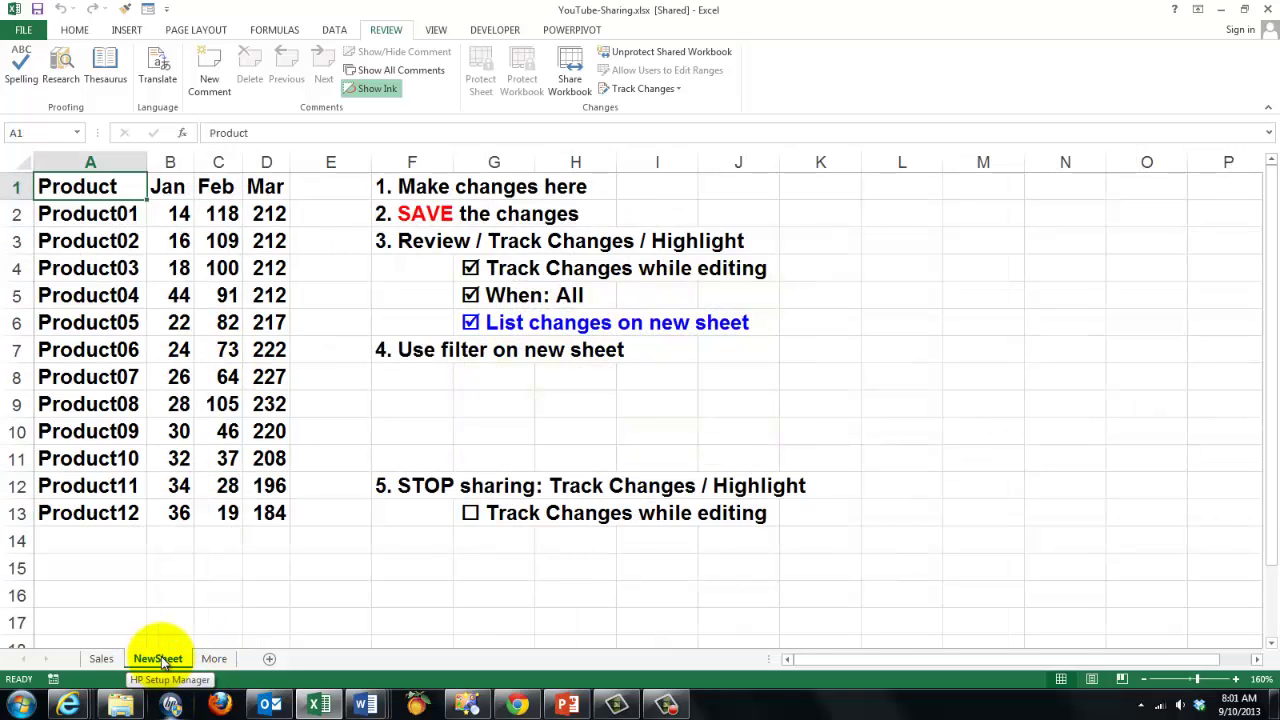
click(164, 218)
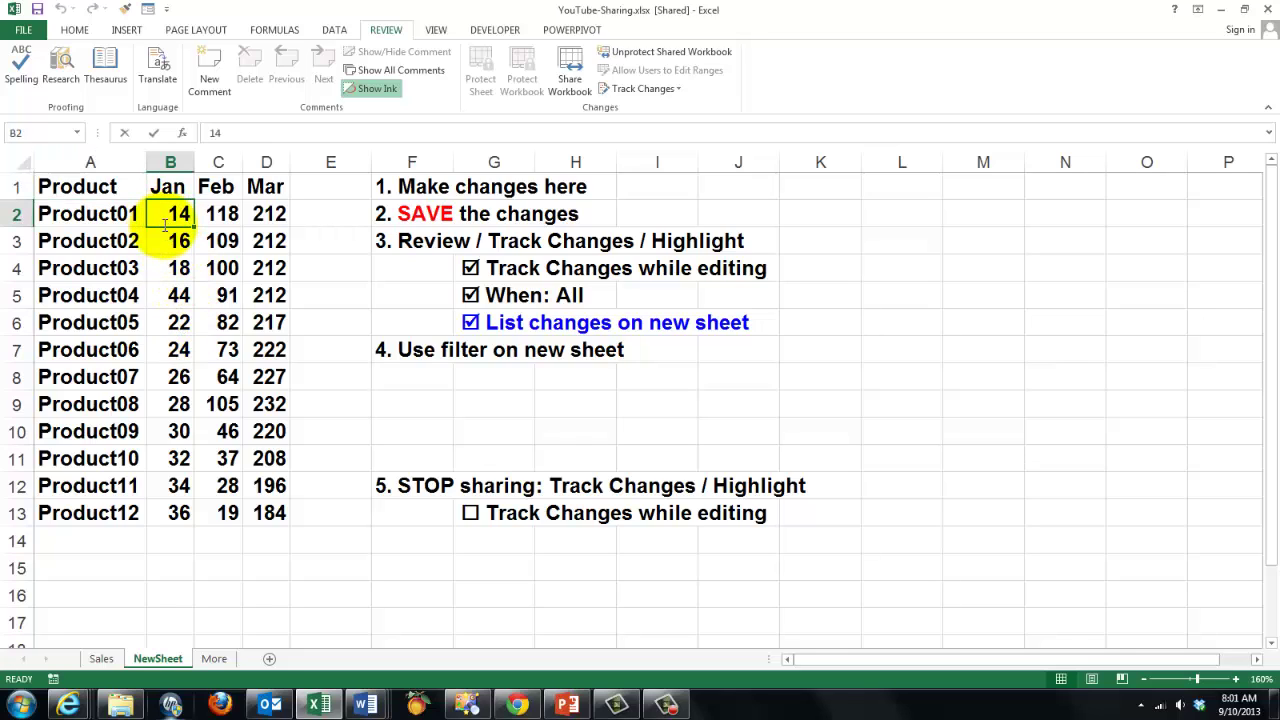
text(100)
key(Return)
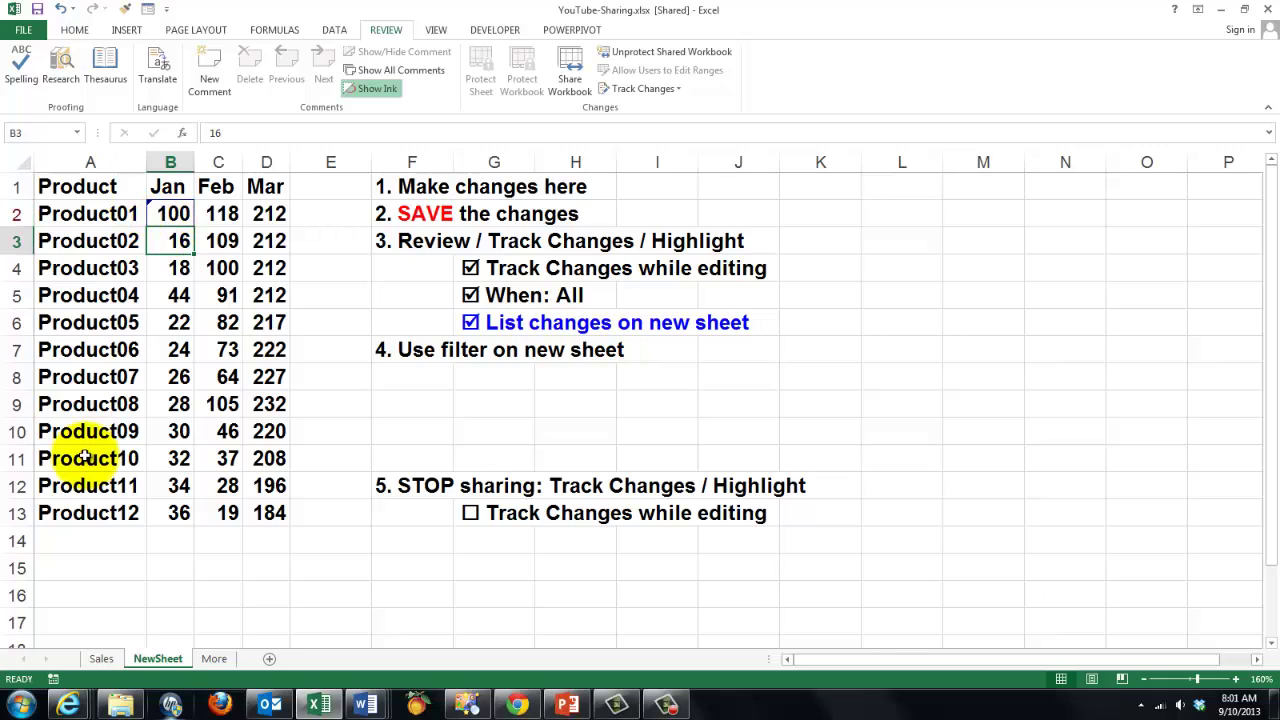
click(172, 512)
text(200)
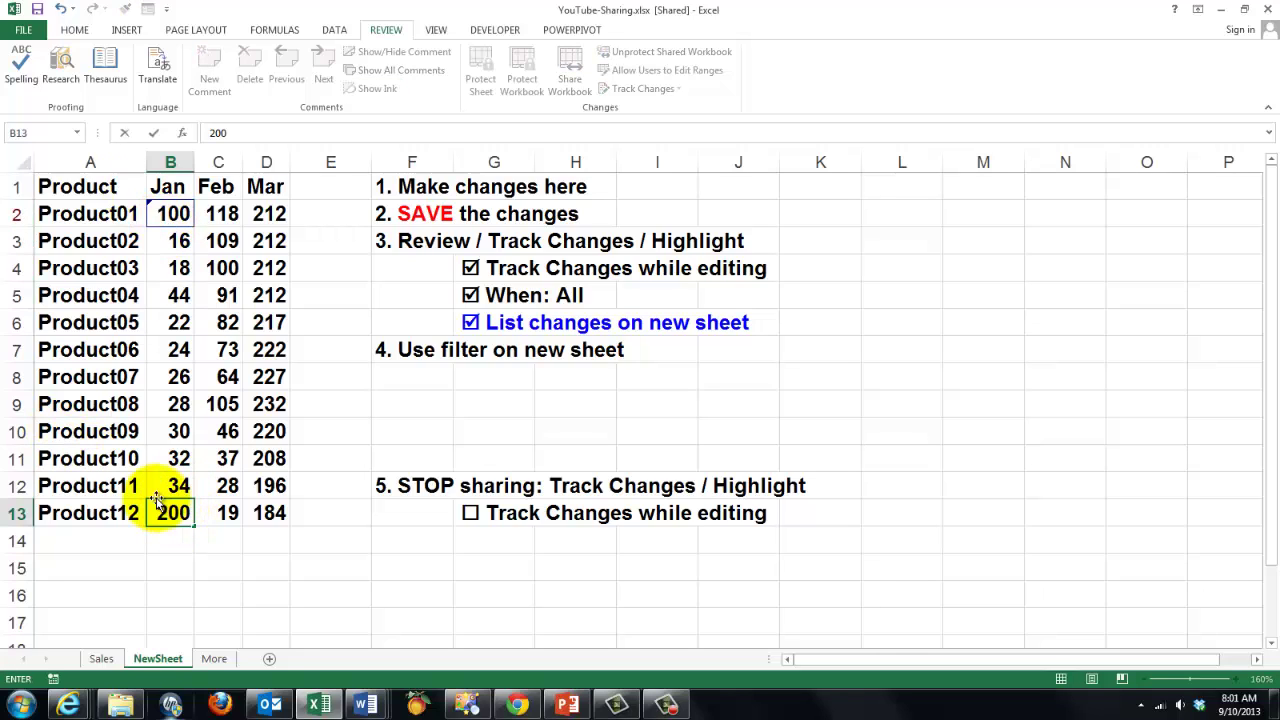
key(Return)
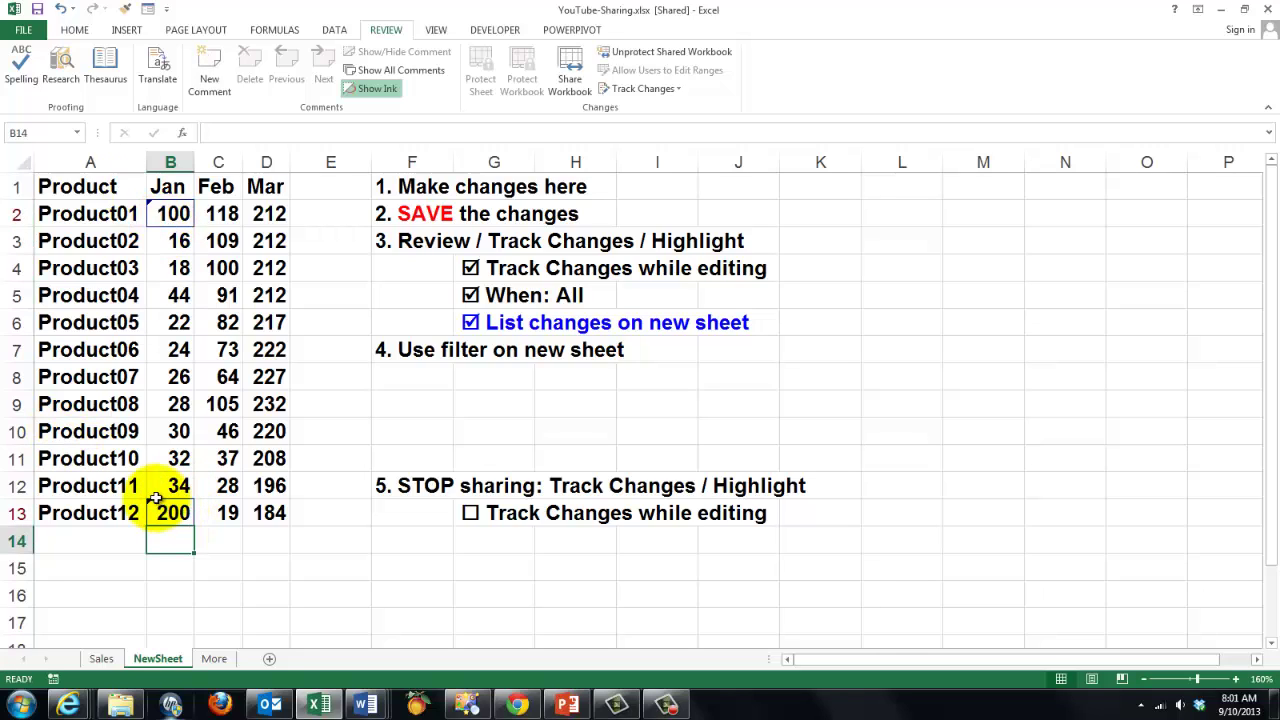
click(36, 10)
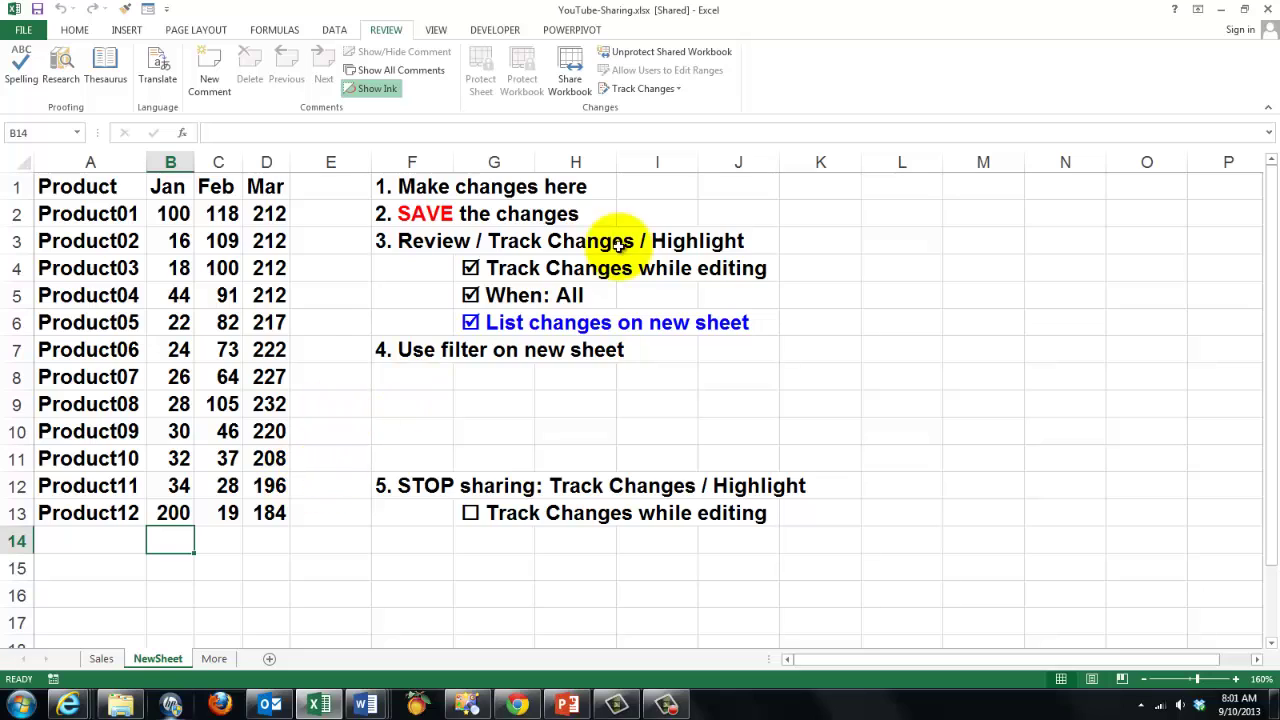
Try to list everyone's tracked changes since the last save on a new sheet, with on-screen highlighting kept on
click(678, 88)
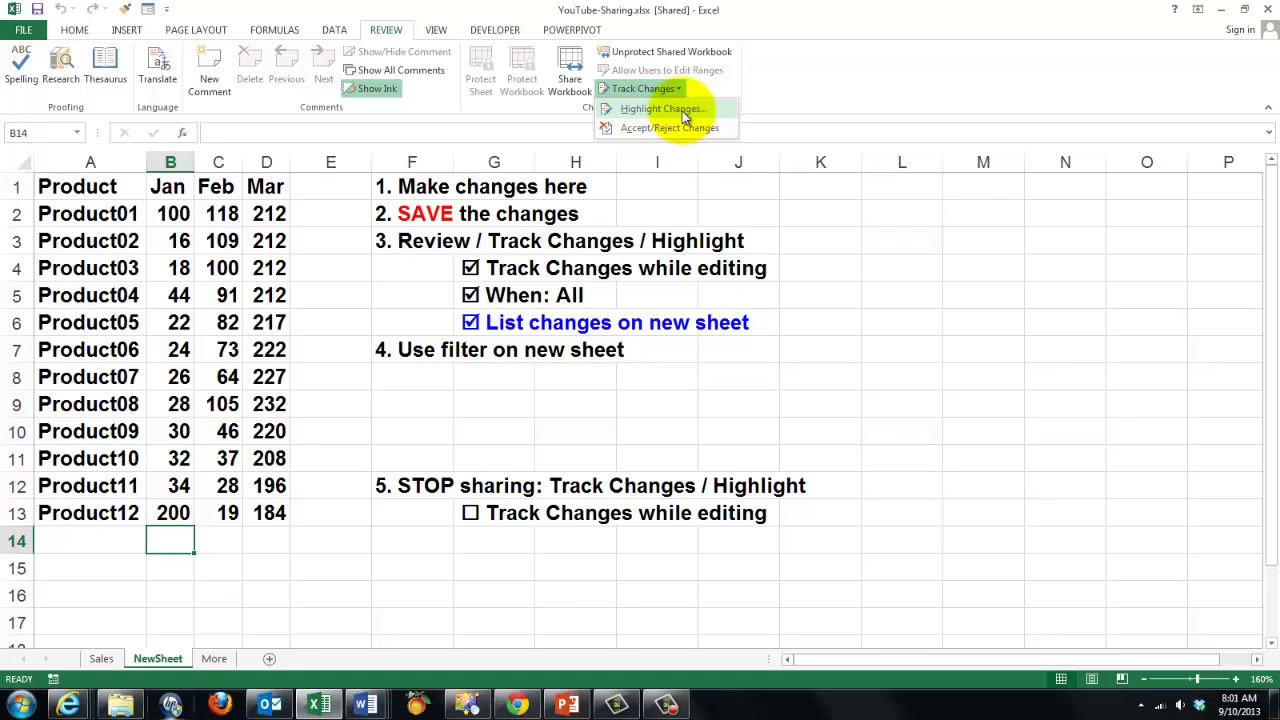
click(684, 114)
drag(690, 237, 906, 184)
click(835, 265)
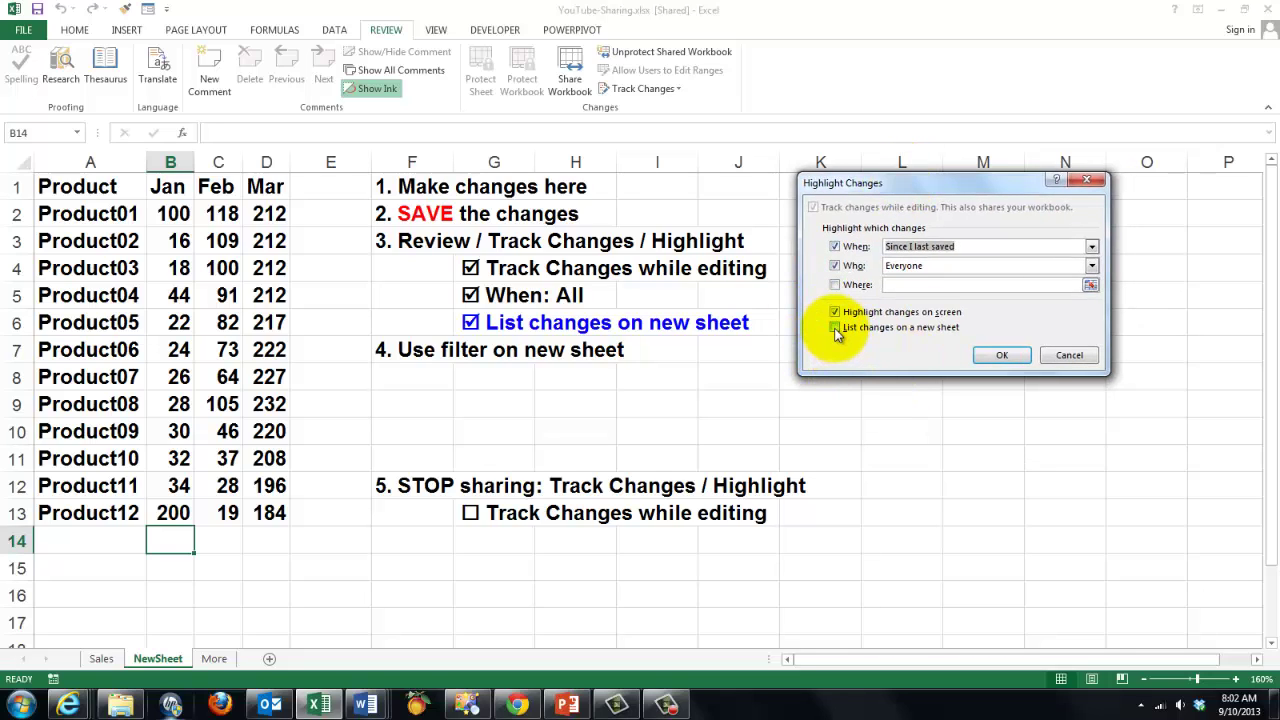
click(835, 328)
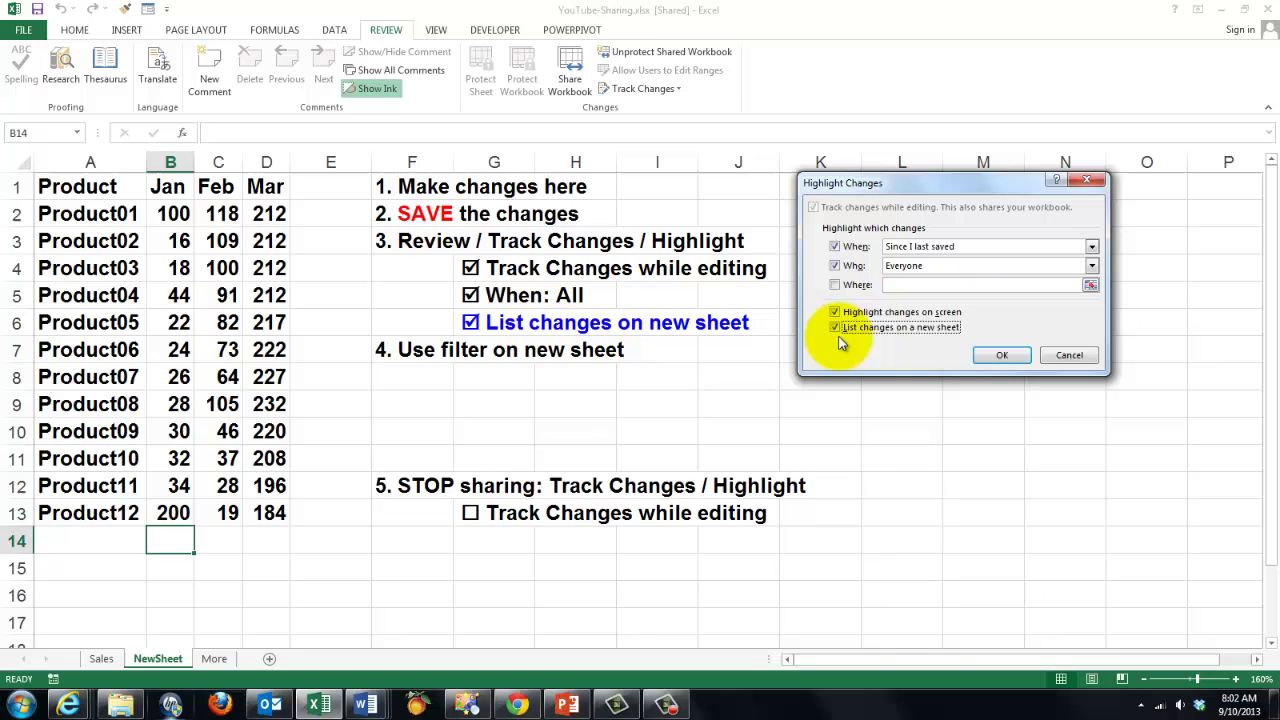
click(1000, 356)
click(644, 386)
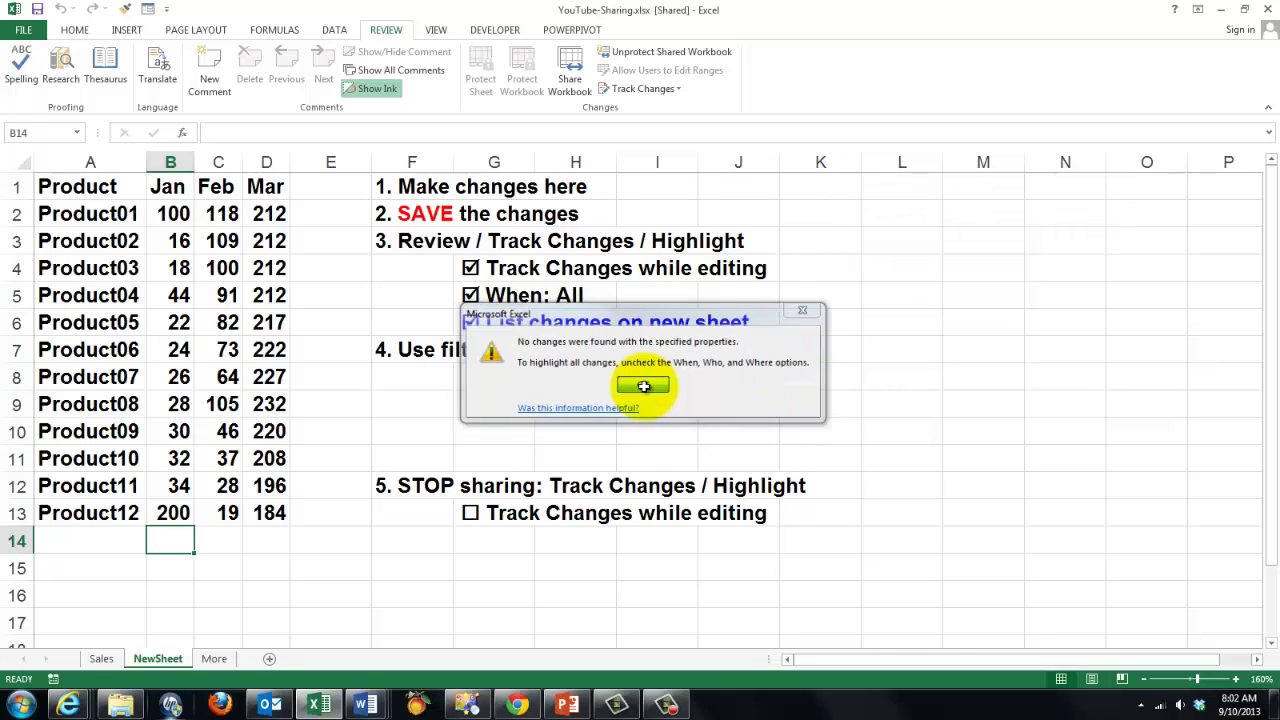
List all tracked changes from everyone on a new sheet, covering all times and keeping on-screen highlighting enabled
click(683, 89)
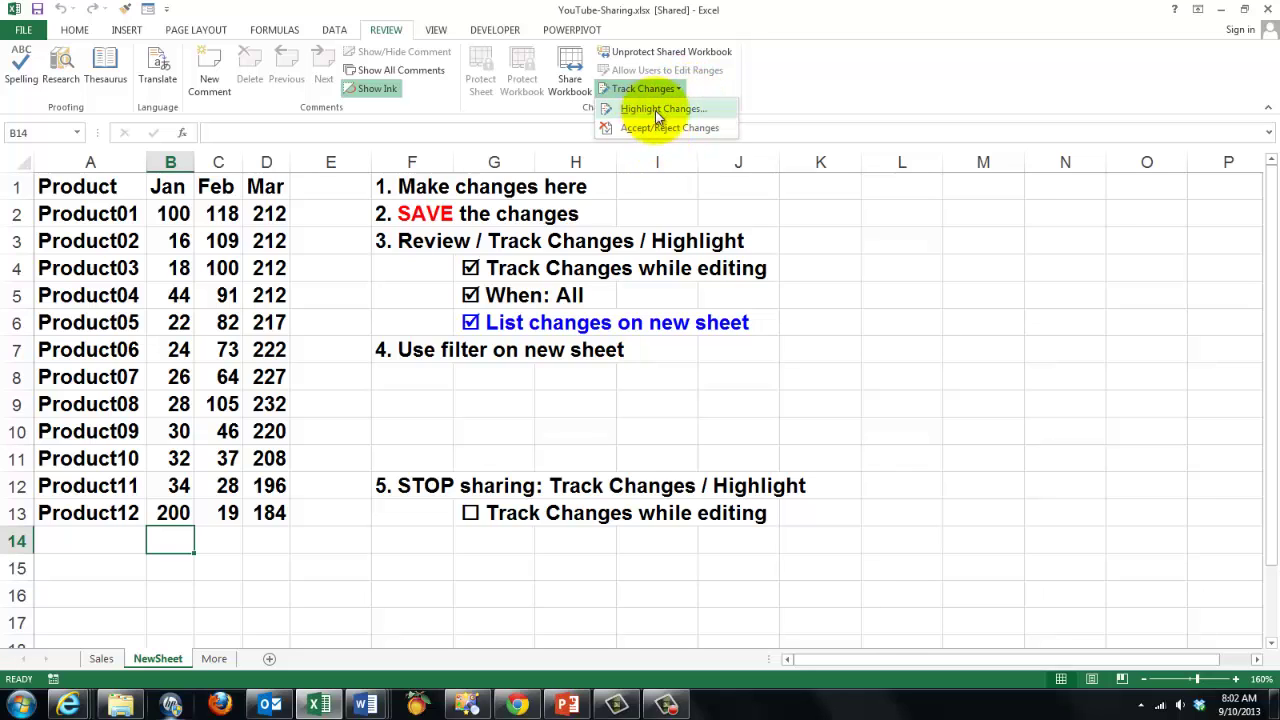
click(655, 109)
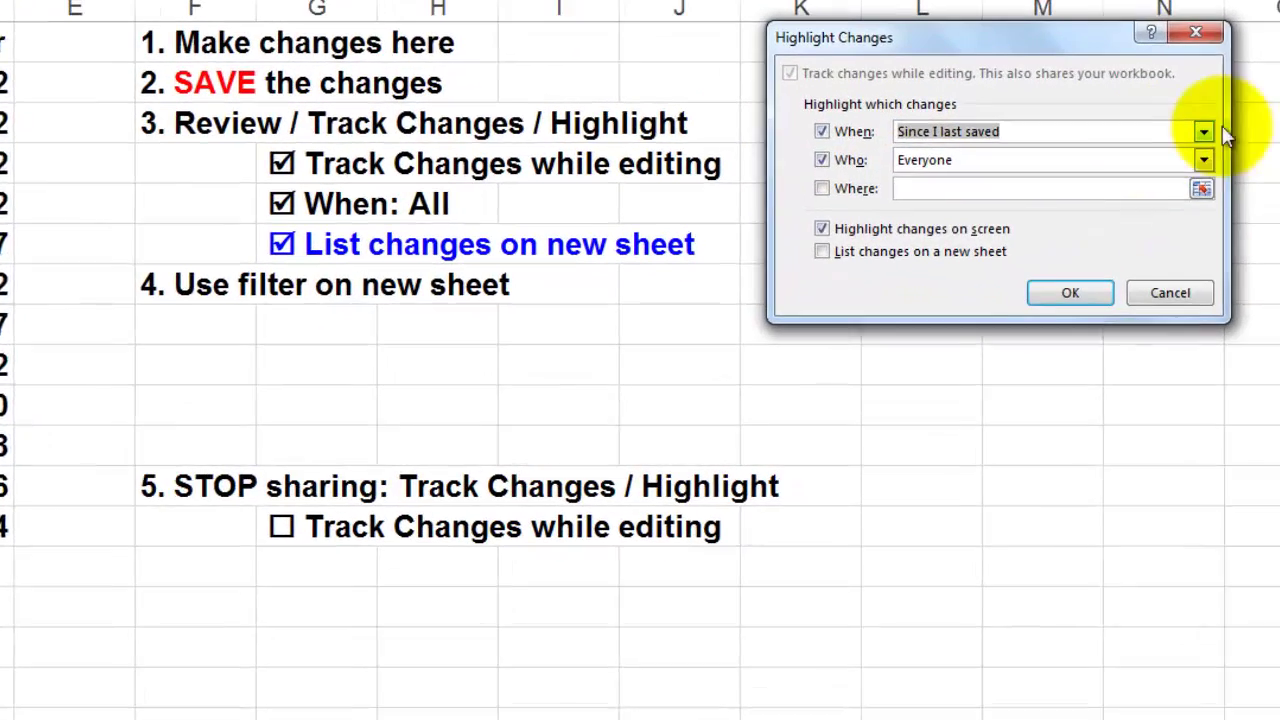
click(1212, 126)
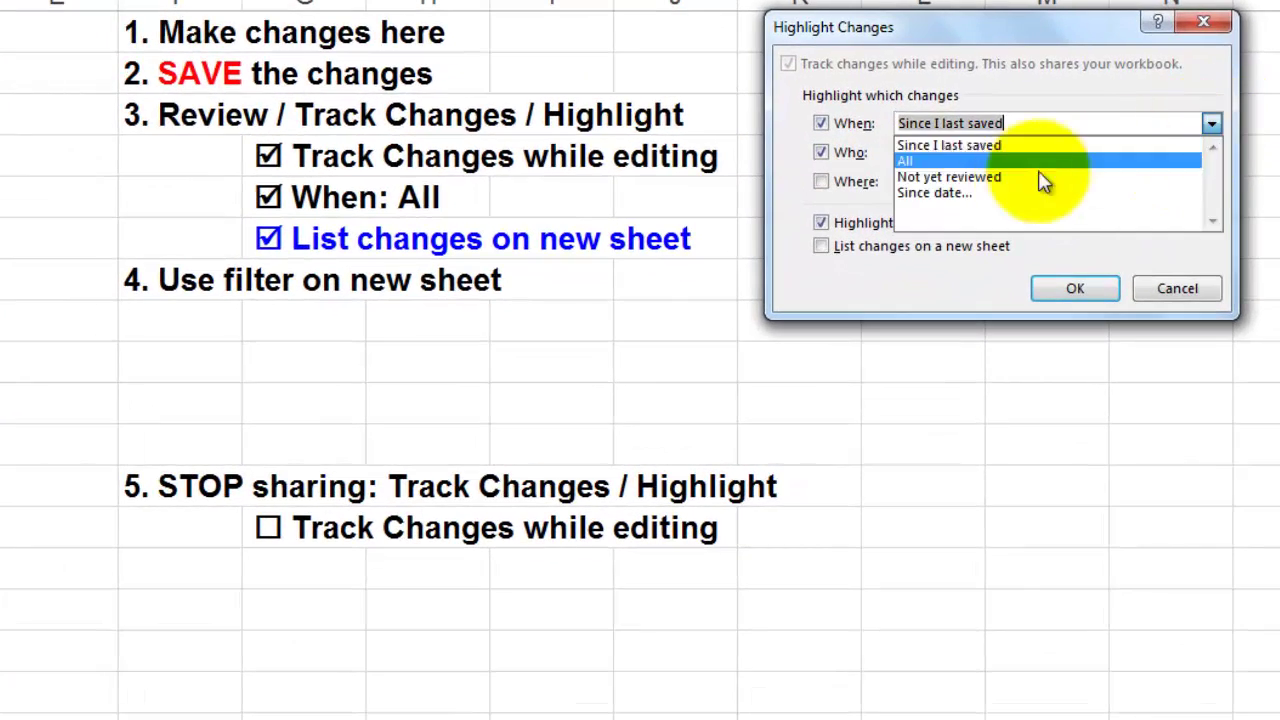
click(906, 160)
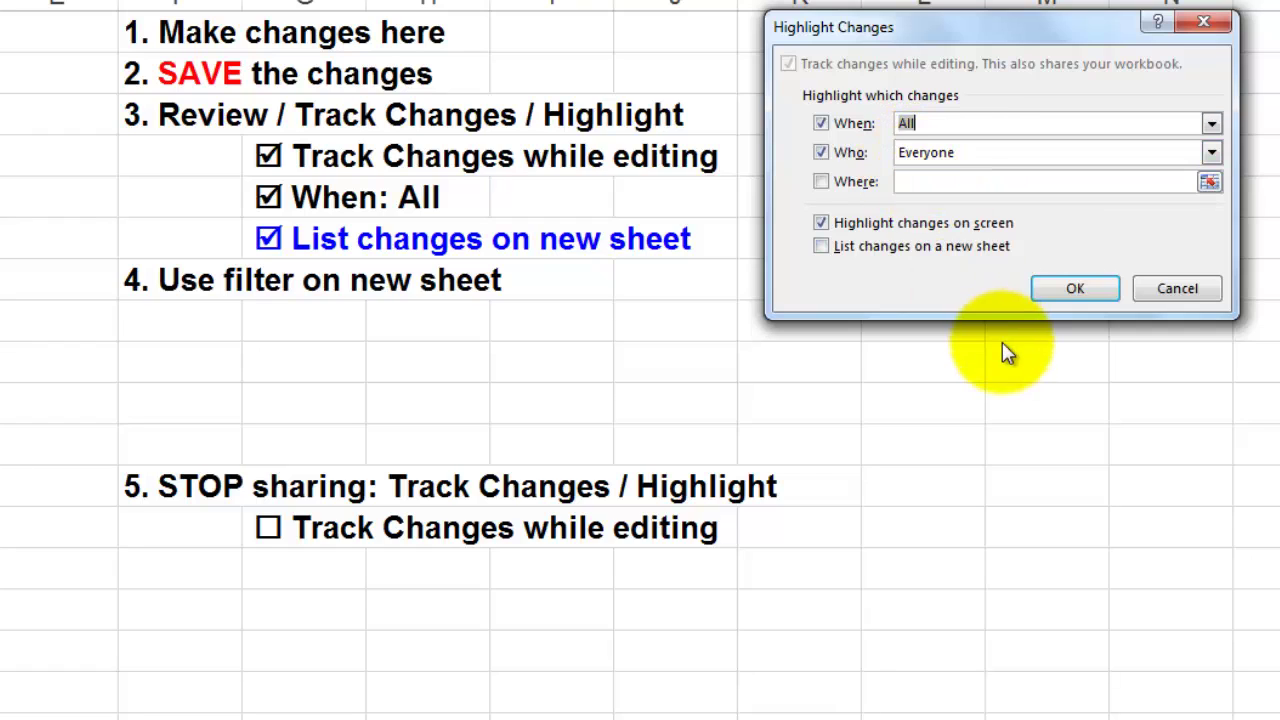
click(821, 246)
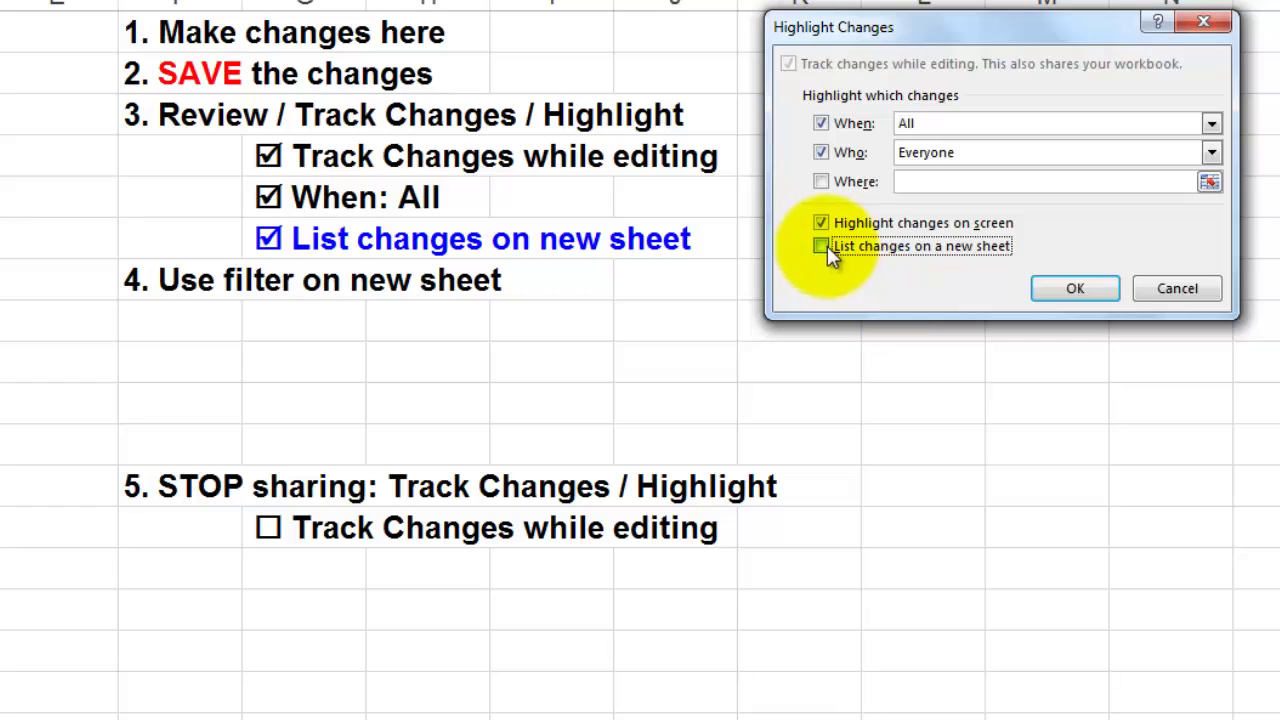
click(1070, 289)
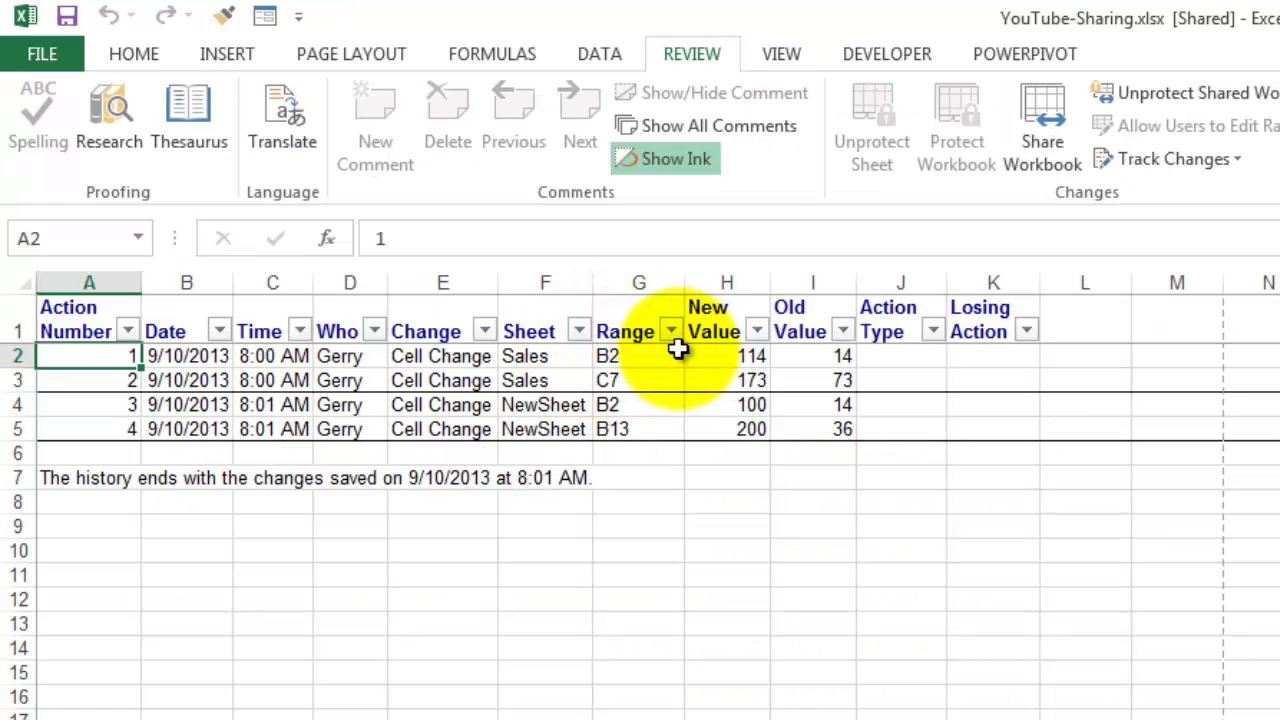
Inspect the filter choices for the Range column on the History sheet and return to NewSheet
click(671, 334)
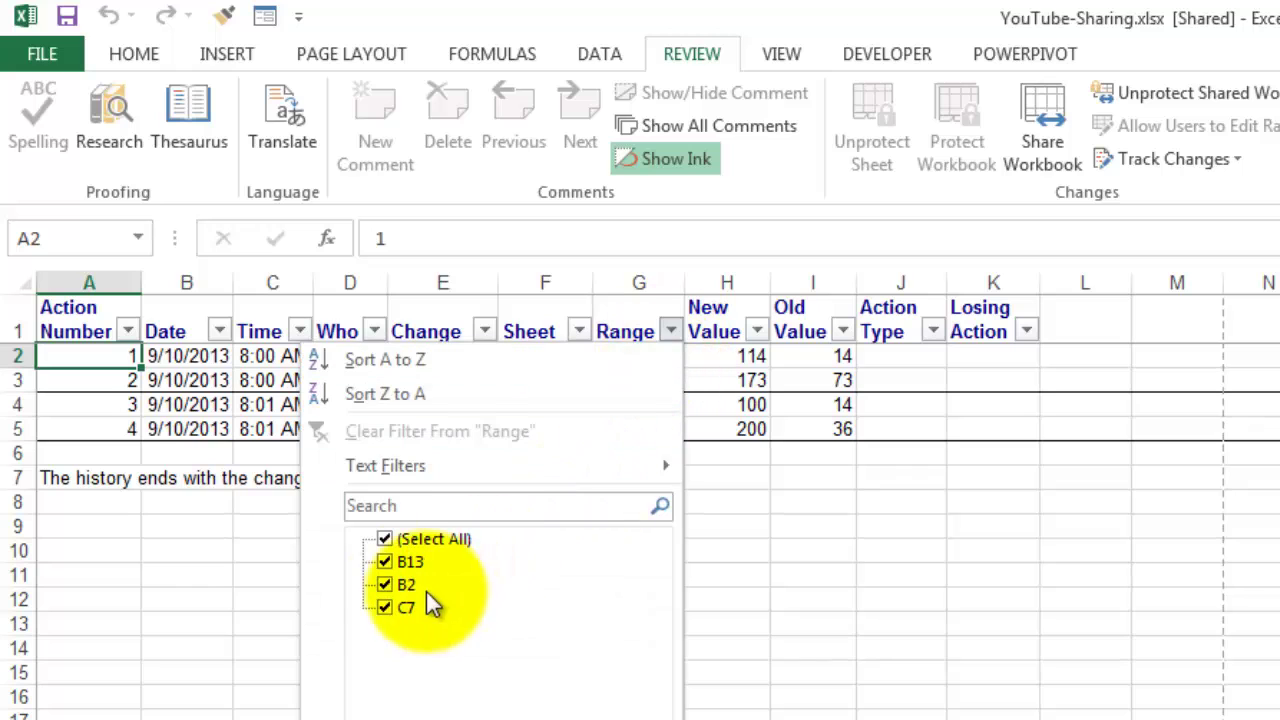
key(Escape)
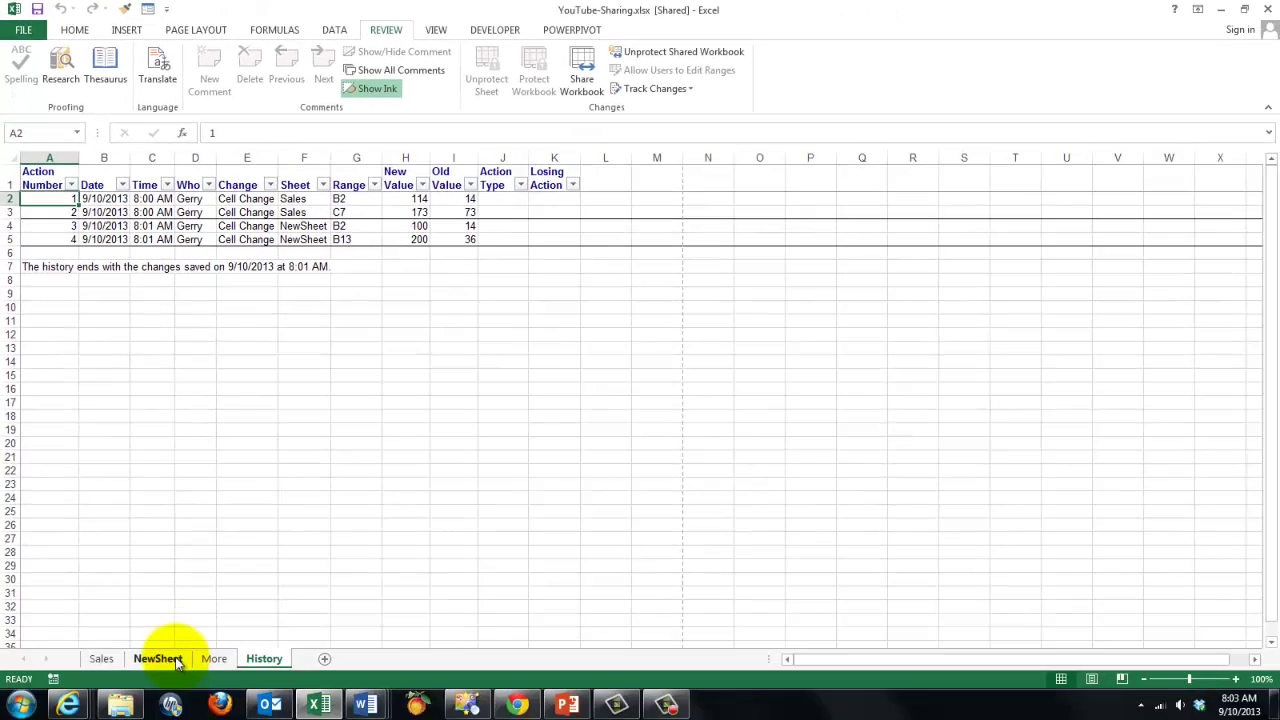
click(182, 658)
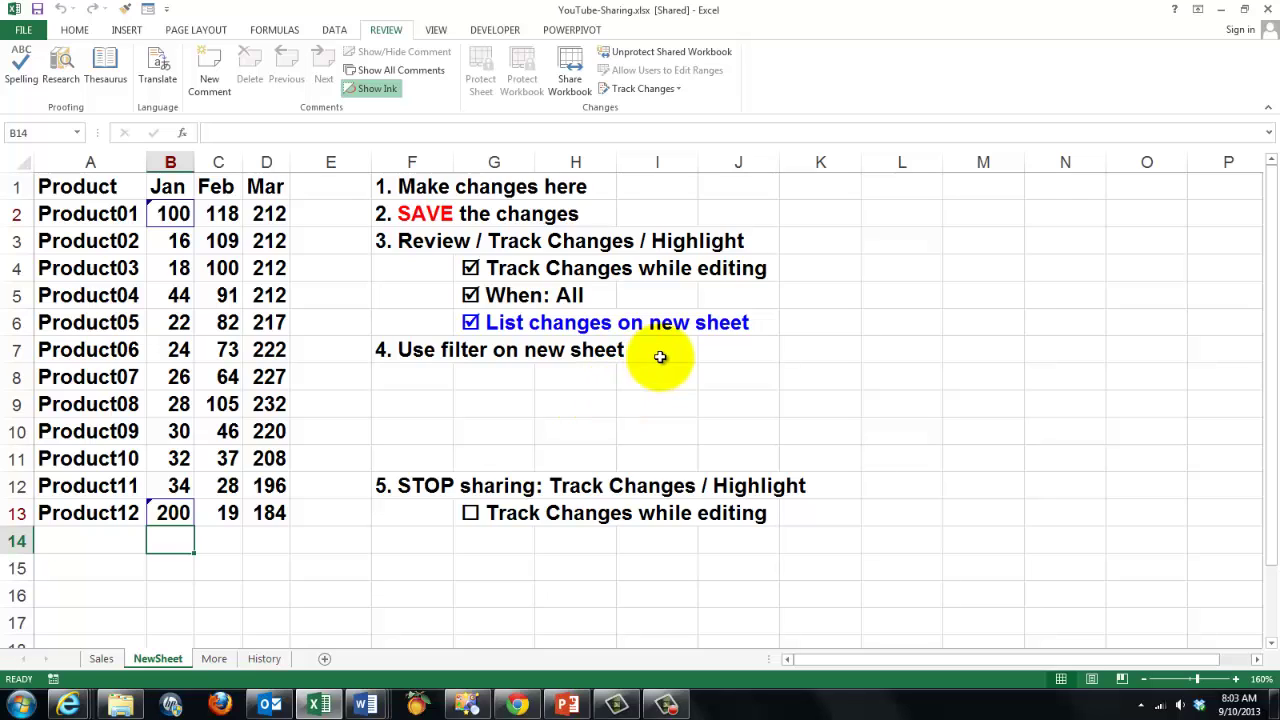
Accept all tracked changes on NewSheet that are not yet reviewed, from everyone and without a cell range limit
key(Up)
key(Up)
key(Up)
key(Up)
key(Up)
key(Up)
key(Up)
key(Up)
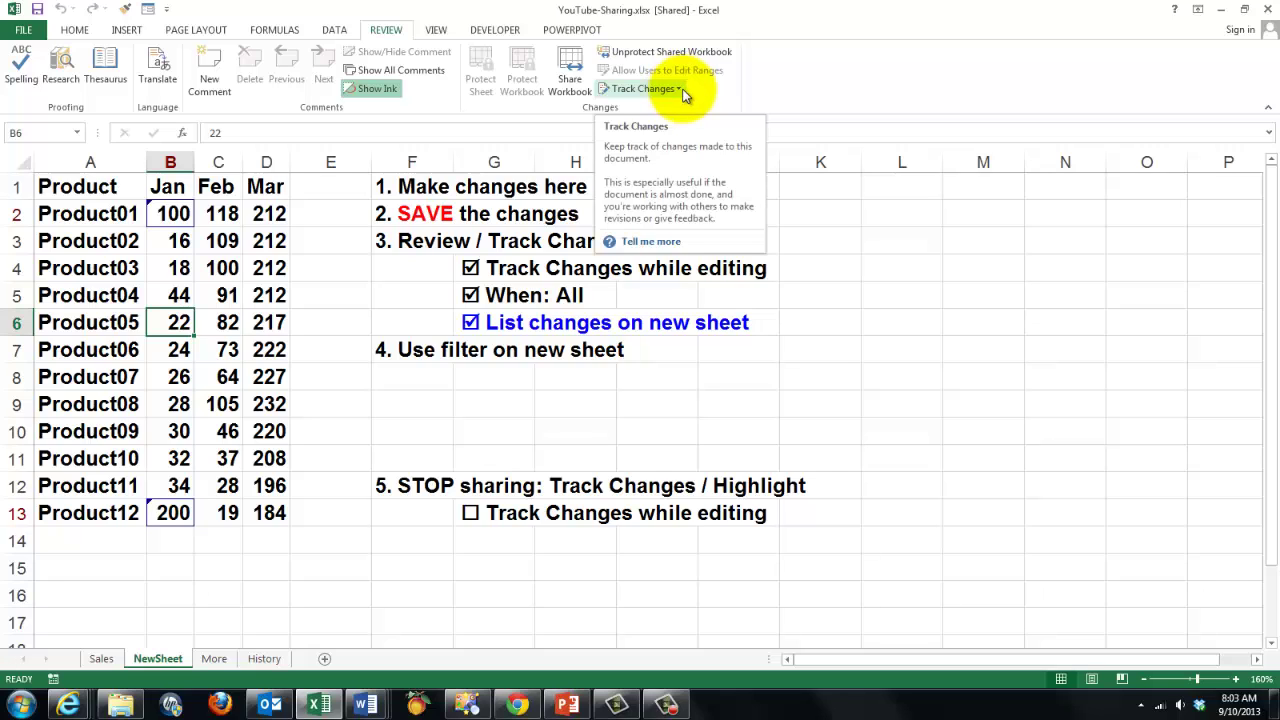
click(679, 88)
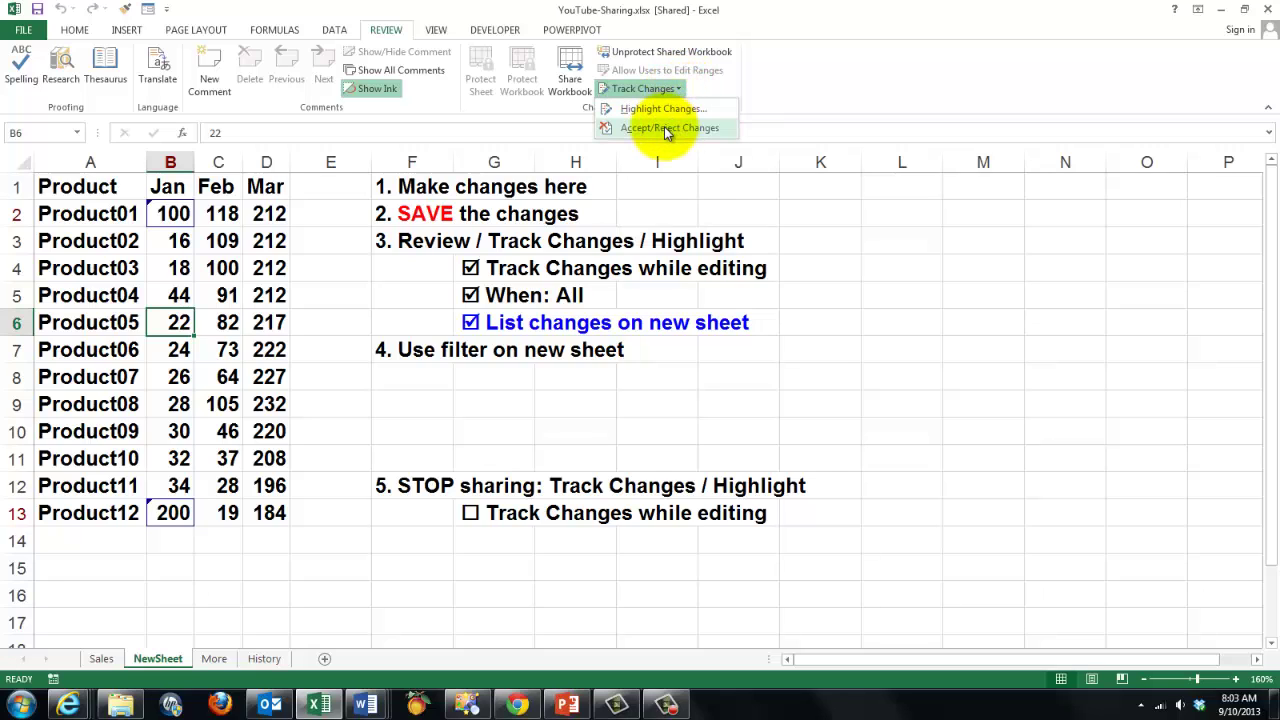
click(667, 127)
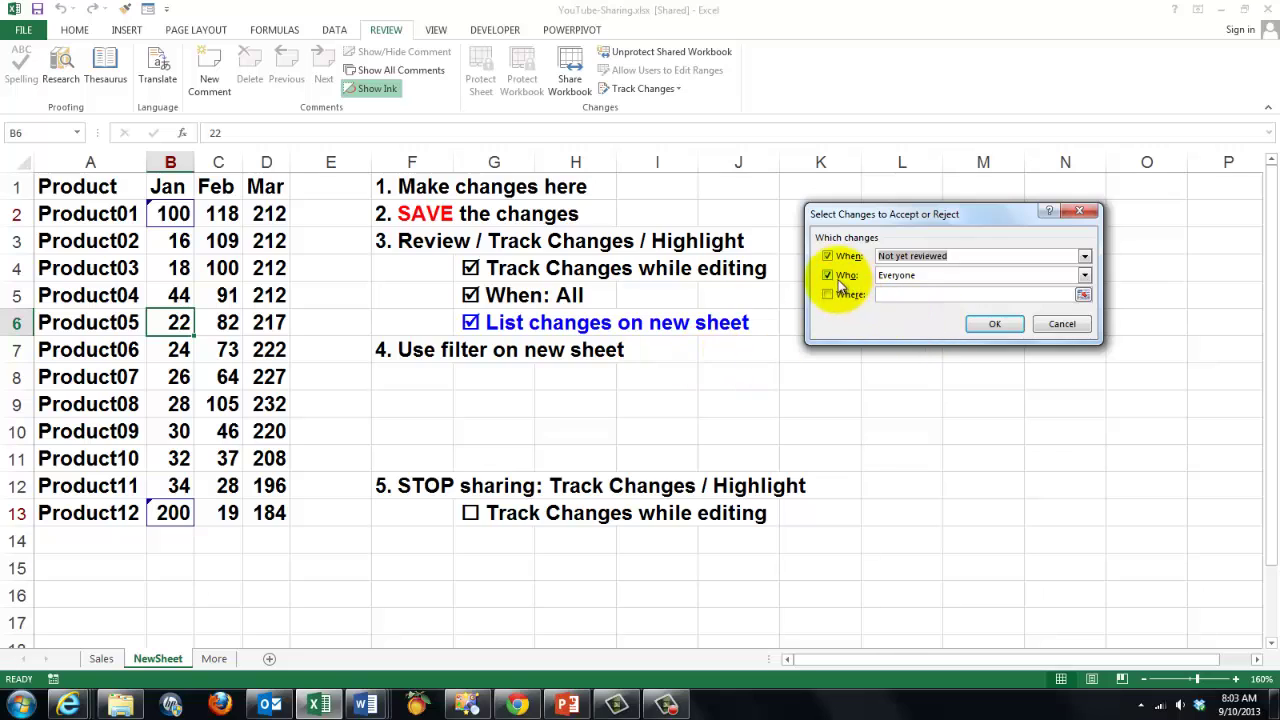
click(985, 322)
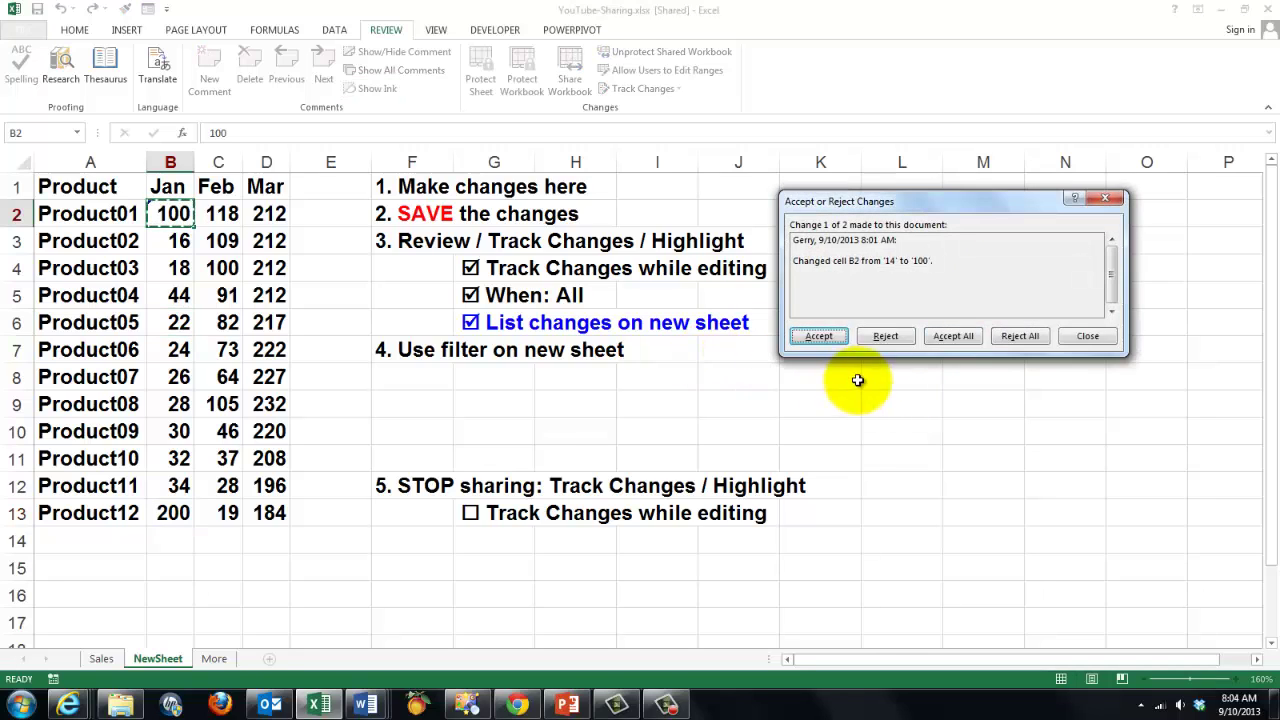
click(955, 336)
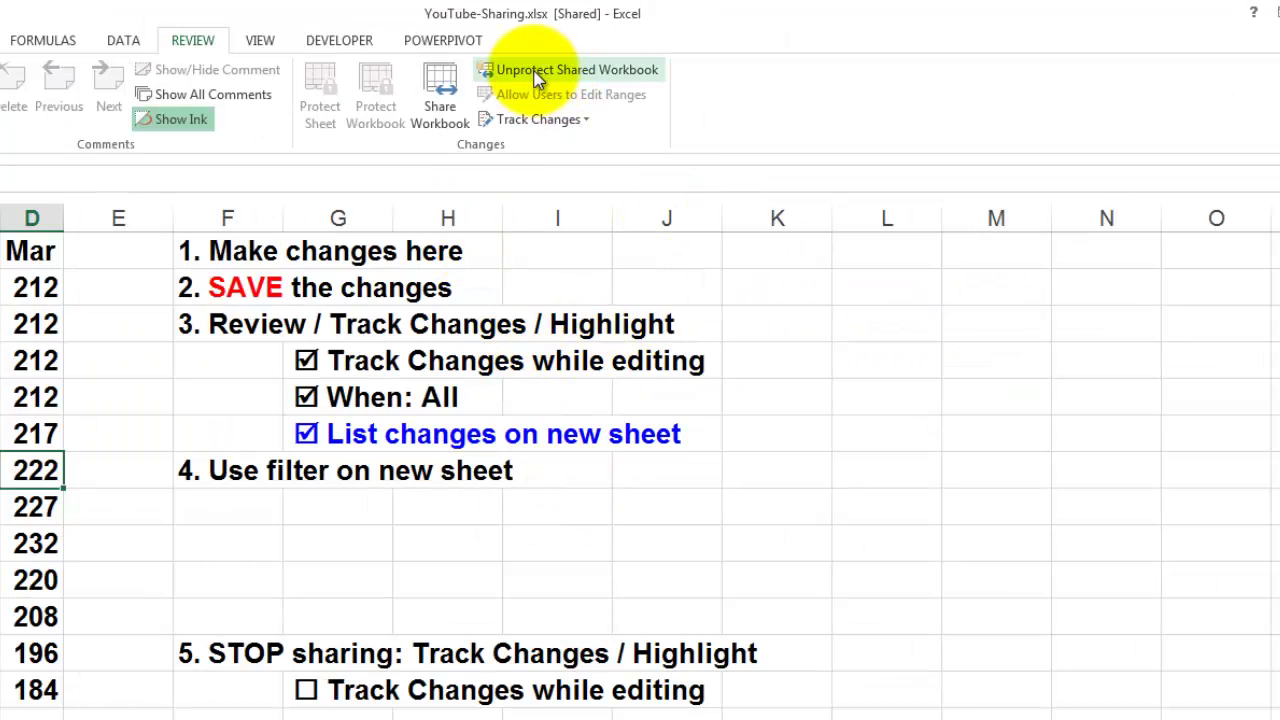
Unprotect the shared workbook and turn off tracking changes while editing, agreeing to remove the workbook from shared use
click(565, 72)
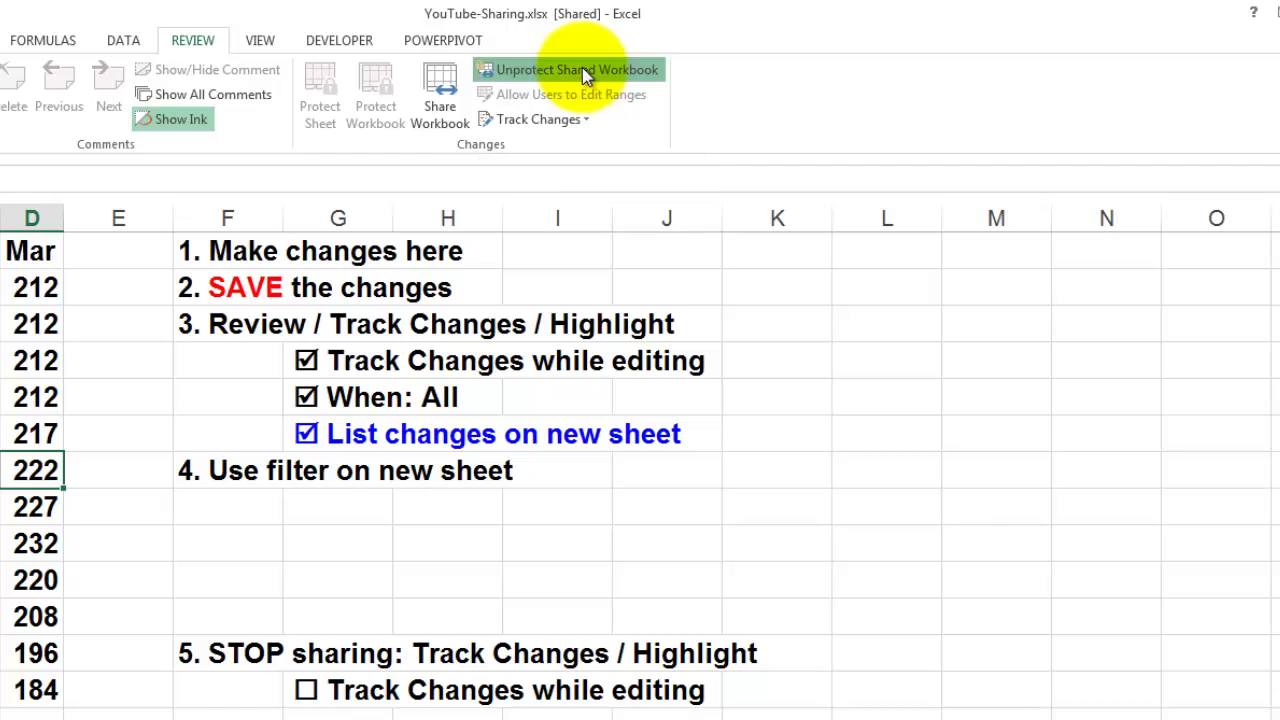
click(584, 119)
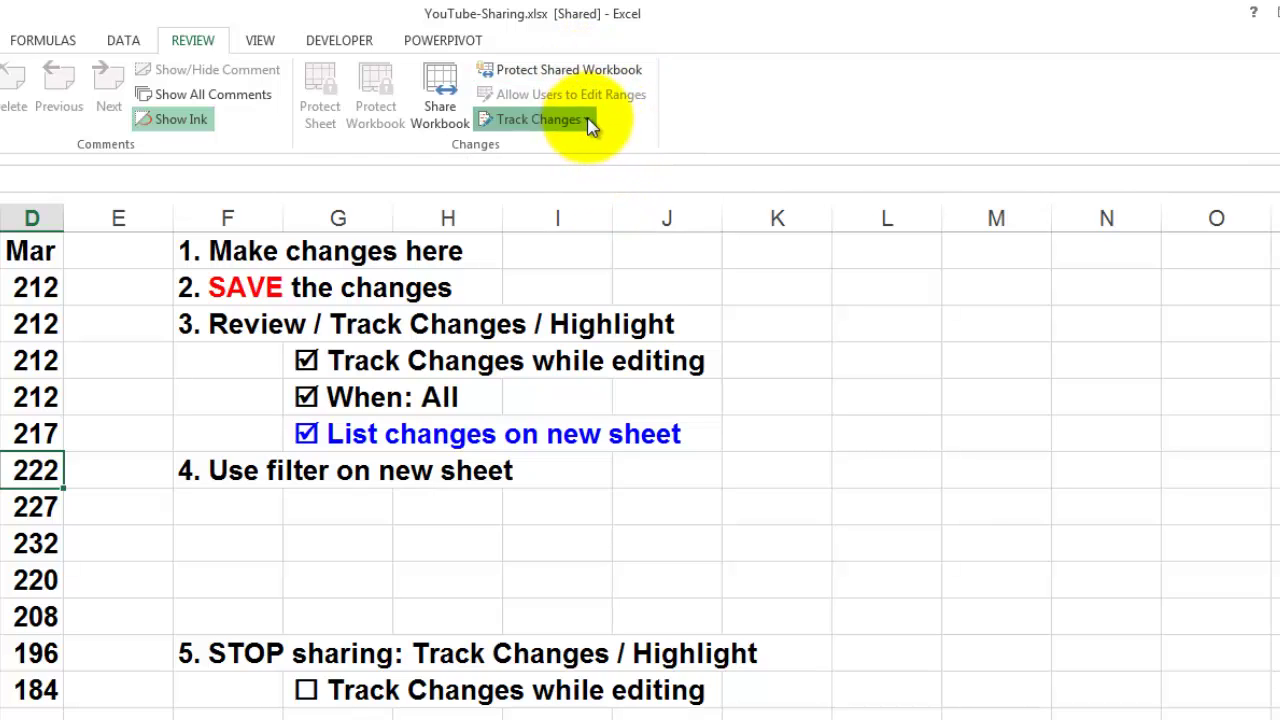
click(565, 148)
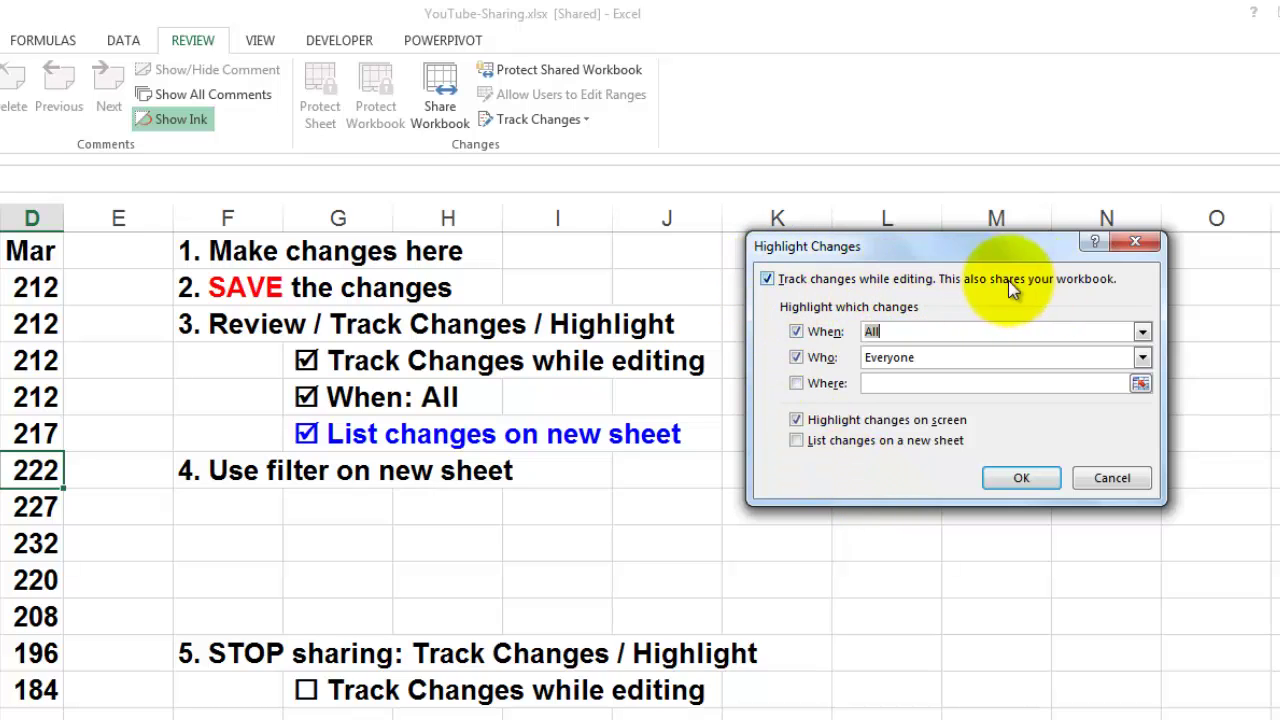
click(768, 278)
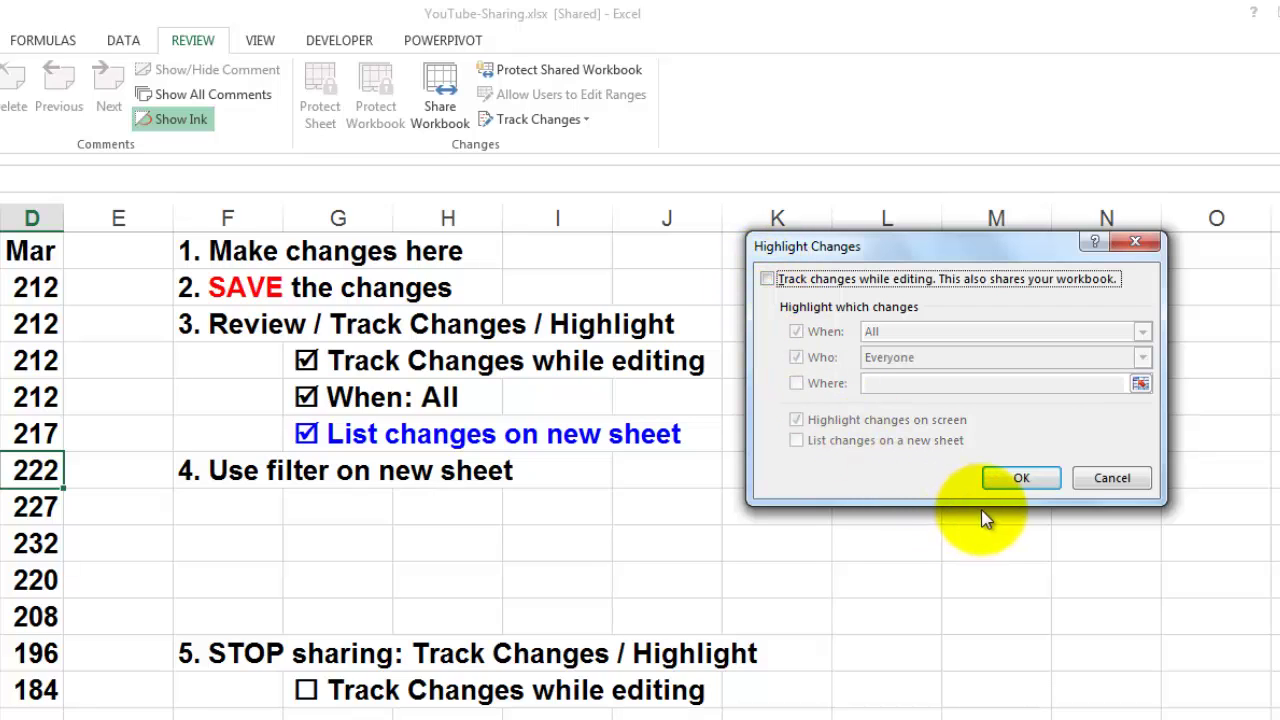
click(1021, 479)
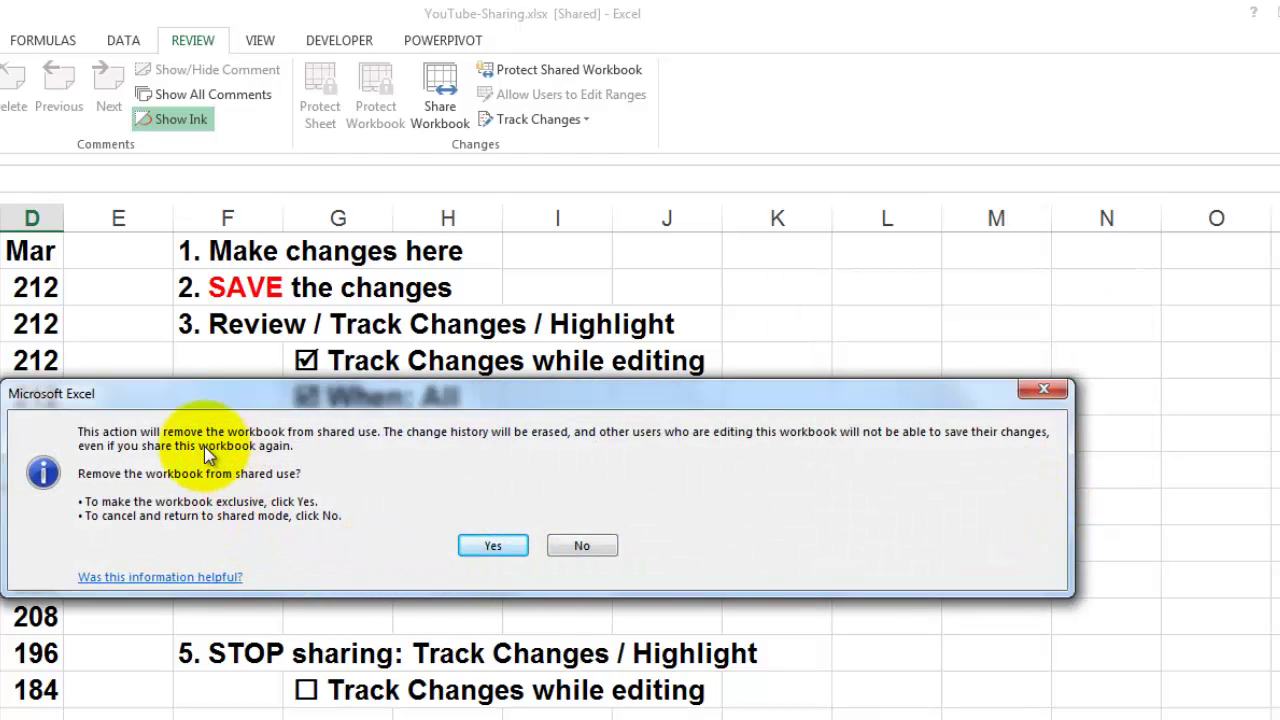
click(493, 547)
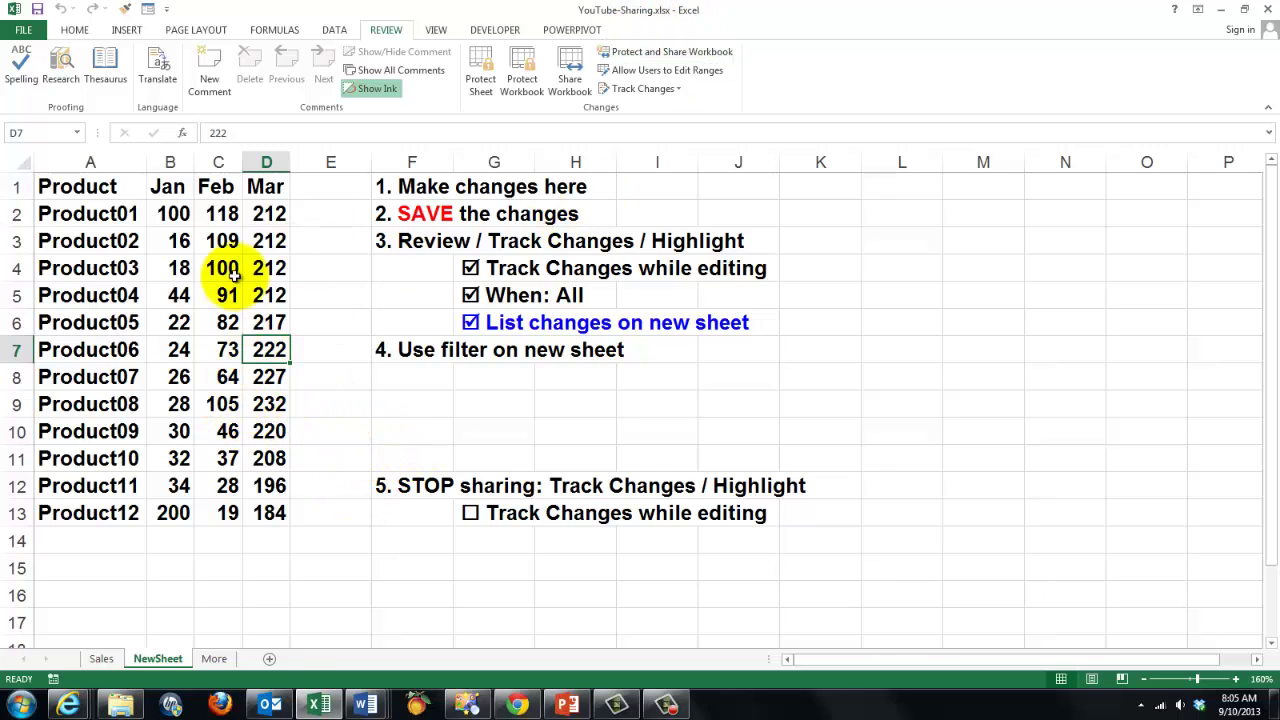
View the course module overview on the More sheet
click(216, 660)
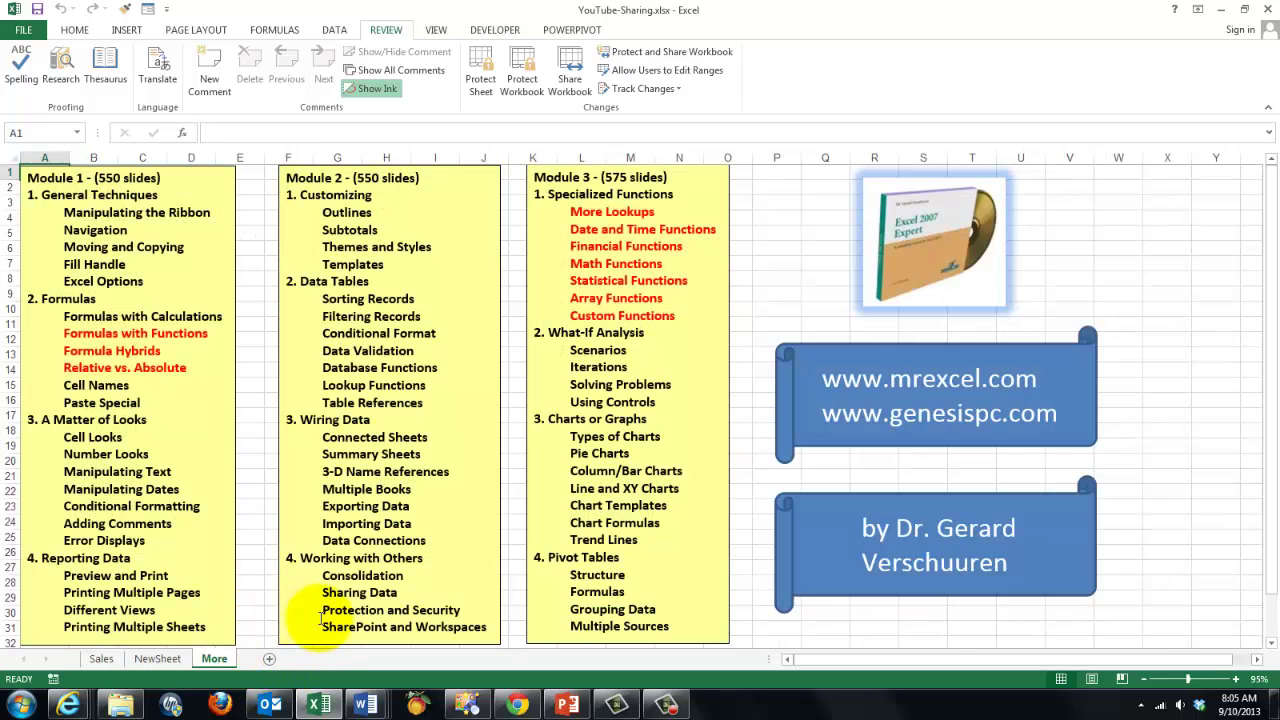